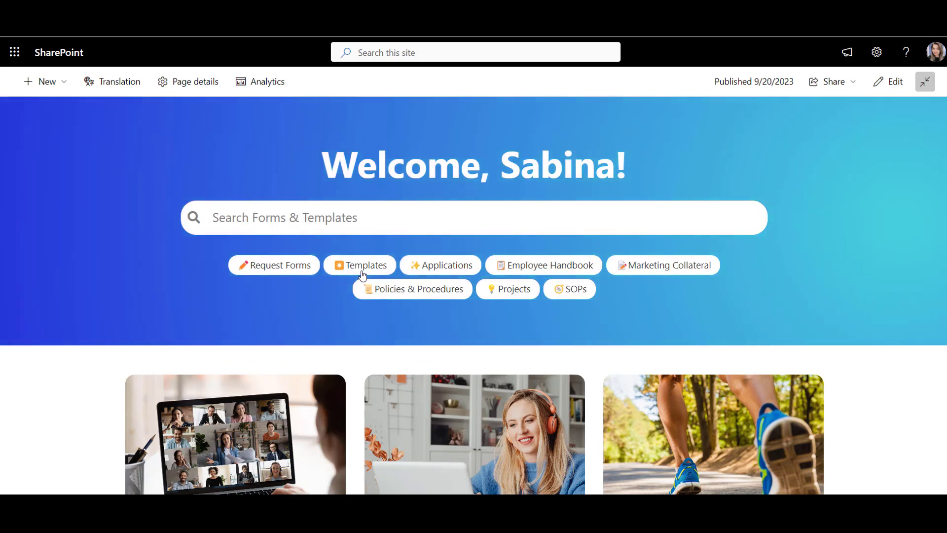
# Search Templates in the banner for 'JO', open the Job description suggestion, then clear the filter.
pyautogui.click(361, 273)
pyautogui.write('JO')
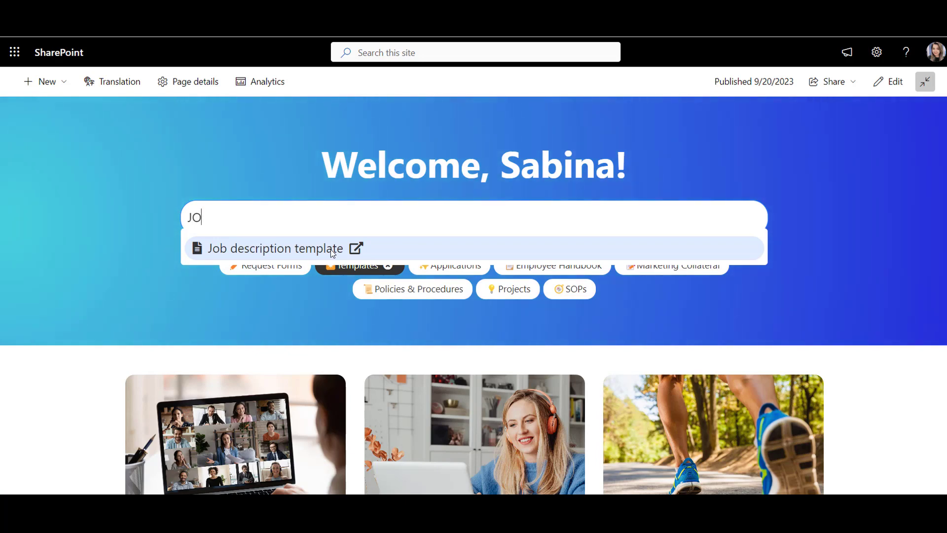
pyautogui.click(330, 249)
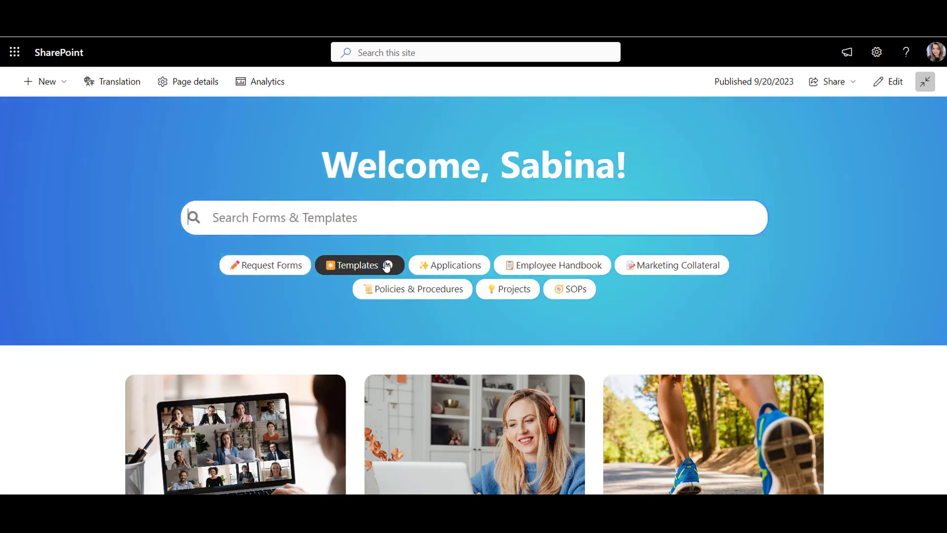
pyautogui.click(387, 265)
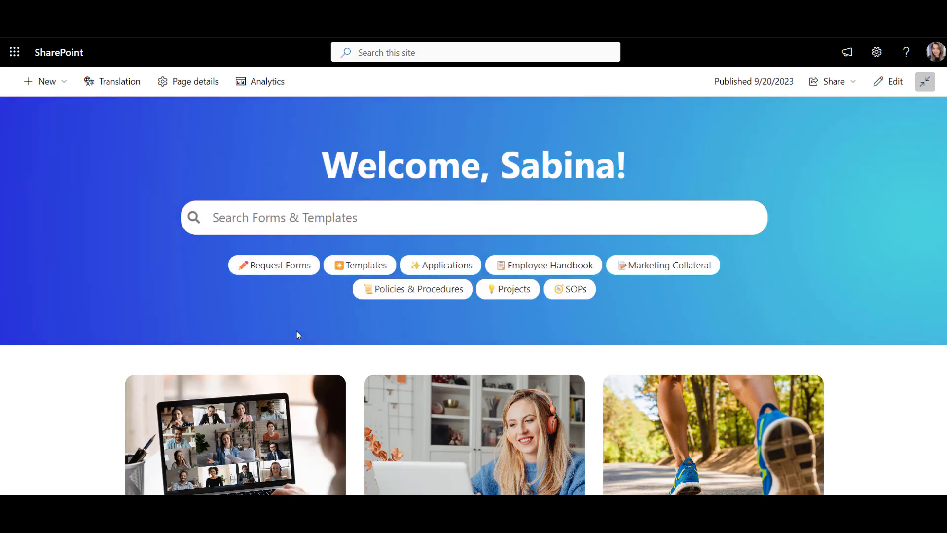
# Preview the Talent Management form category, then return to all form categories.
pyautogui.scroll(-2, 297, 331)
pyautogui.scroll(-1, 298, 336)
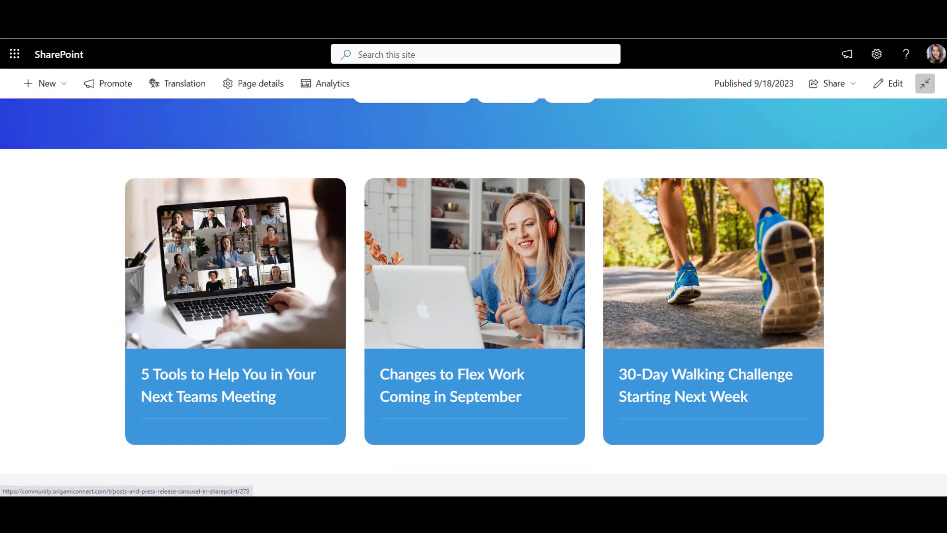
pyautogui.scroll(-5, 241, 223)
pyautogui.scroll(-1, 243, 224)
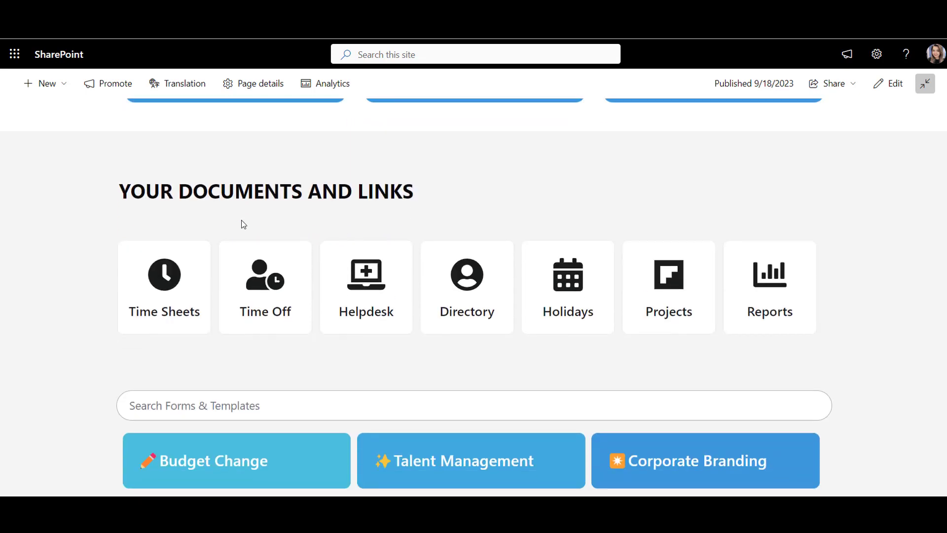
pyautogui.scroll(-2, 243, 224)
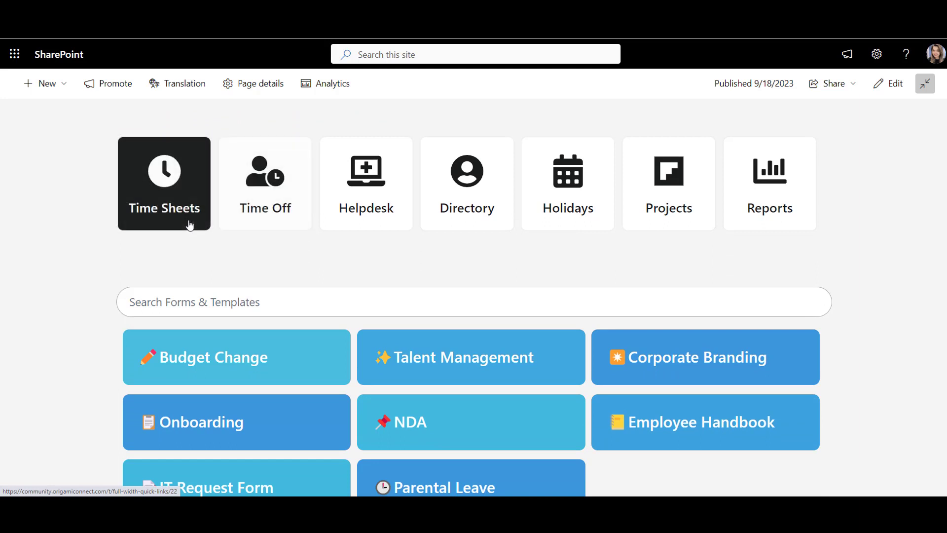
pyautogui.scroll(-2, 178, 249)
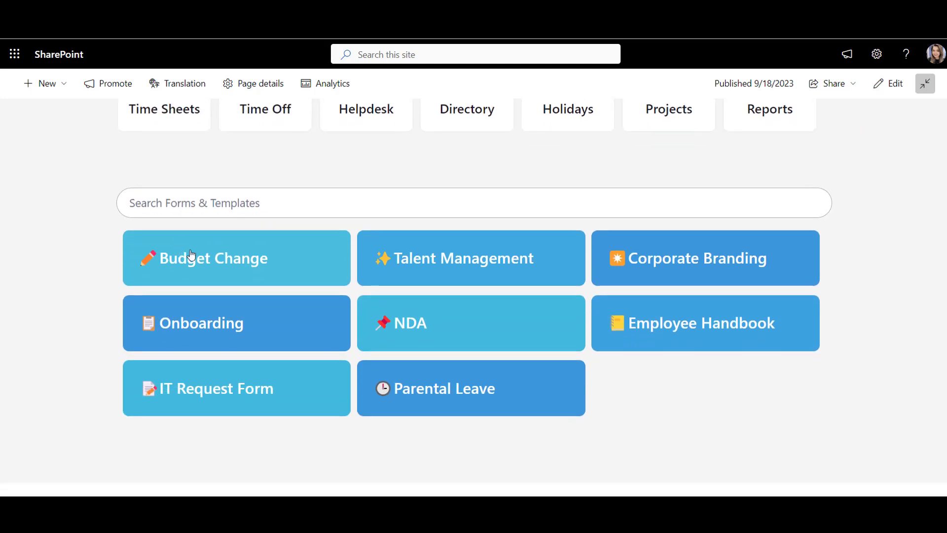
pyautogui.click(386, 273)
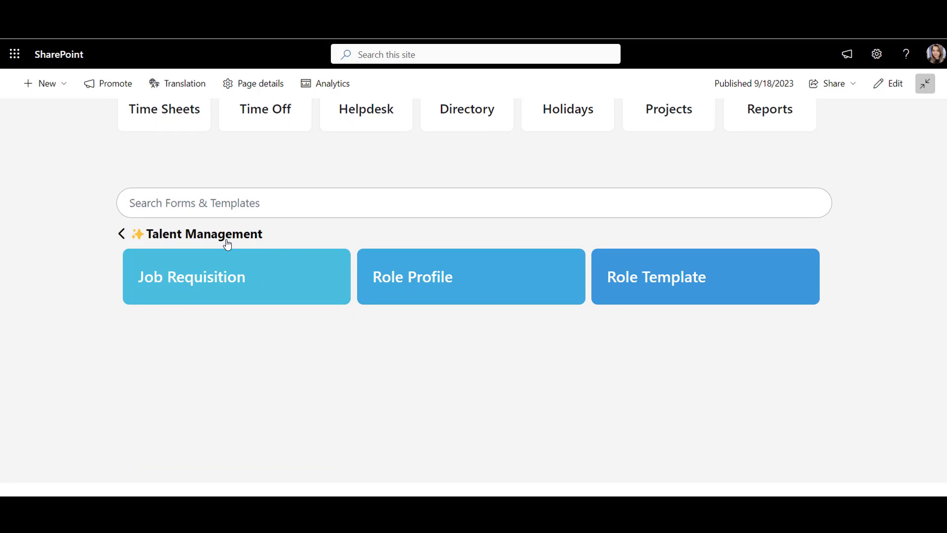
pyautogui.click(225, 242)
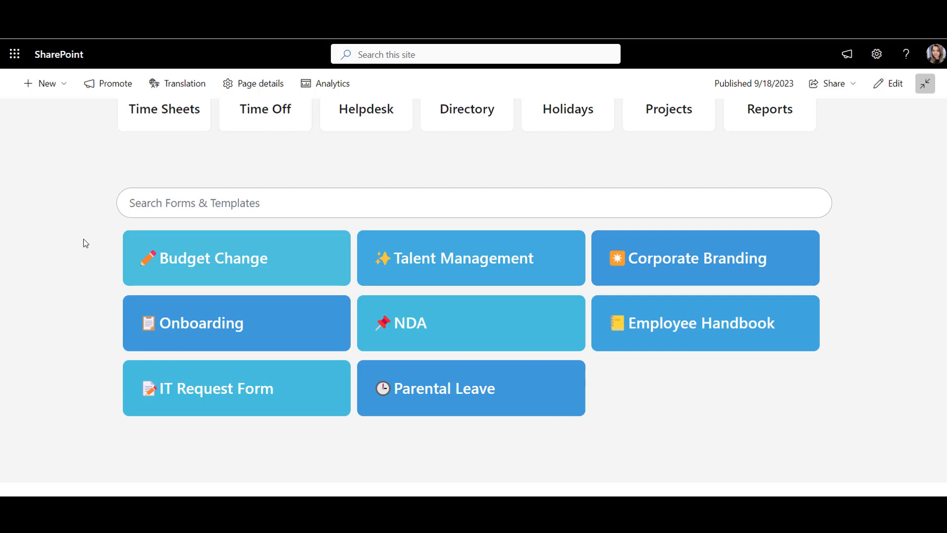
# Scroll through the new-colleague cards and event calendar.
pyautogui.scroll(-3, 84, 239)
pyautogui.scroll(-4, 84, 239)
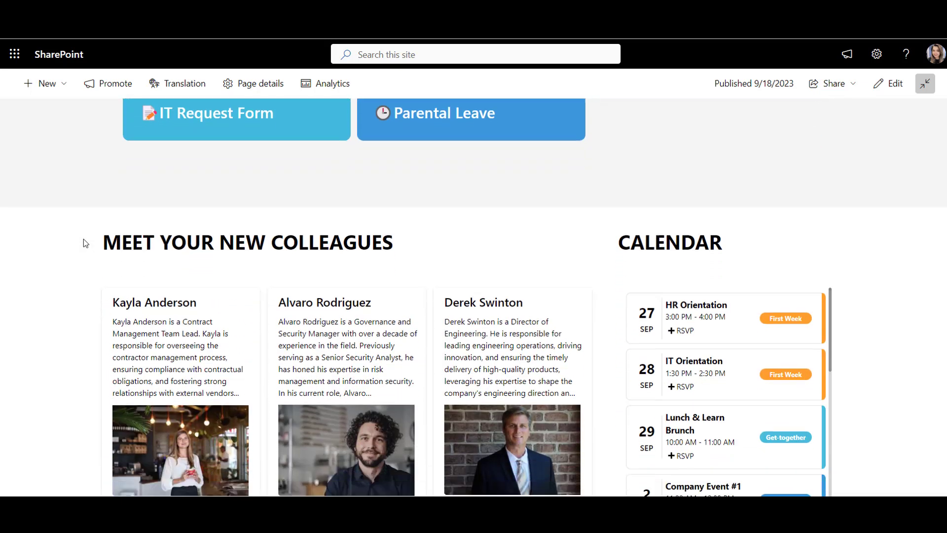
pyautogui.scroll(-1, 84, 239)
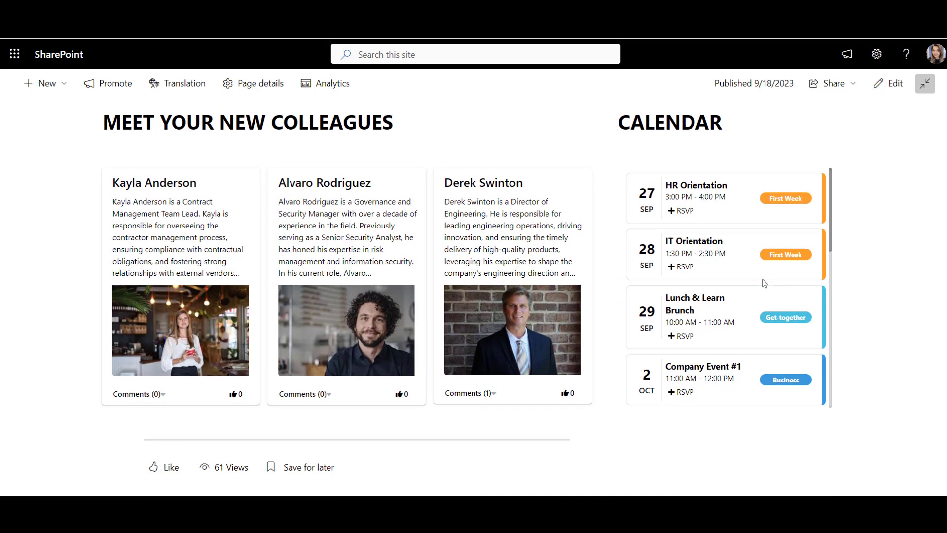
pyautogui.scroll(-5, 764, 283)
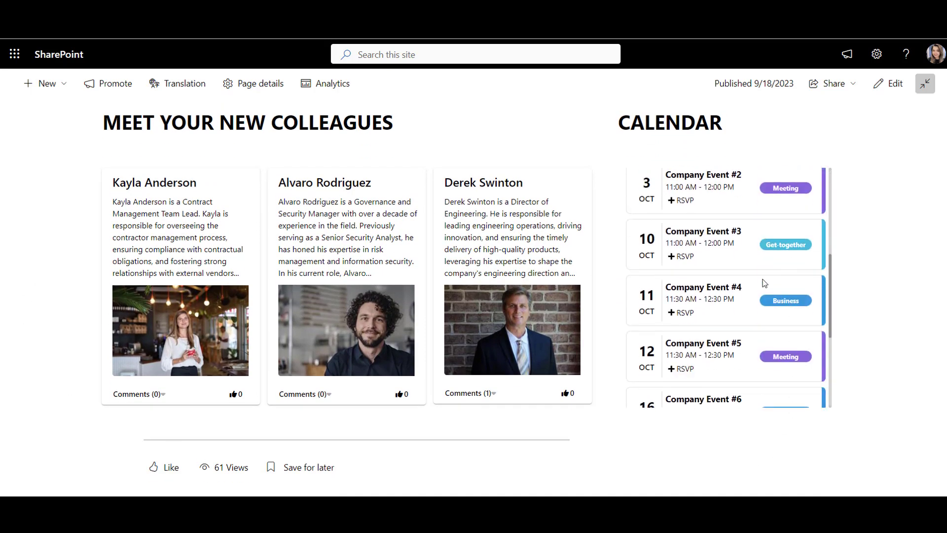
pyautogui.scroll(5, 764, 282)
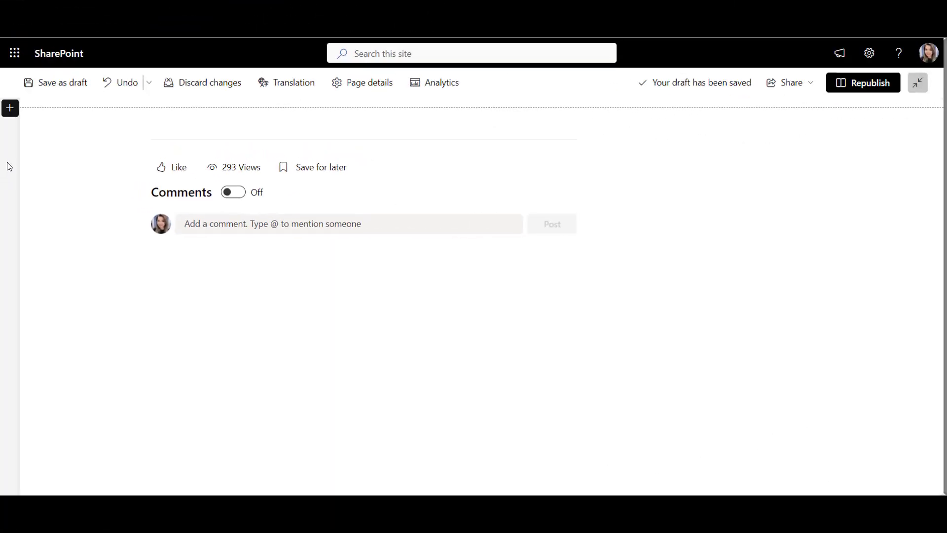
# Add a full-width section to the draft page, revealing its web part list.
pyautogui.click(15, 114)
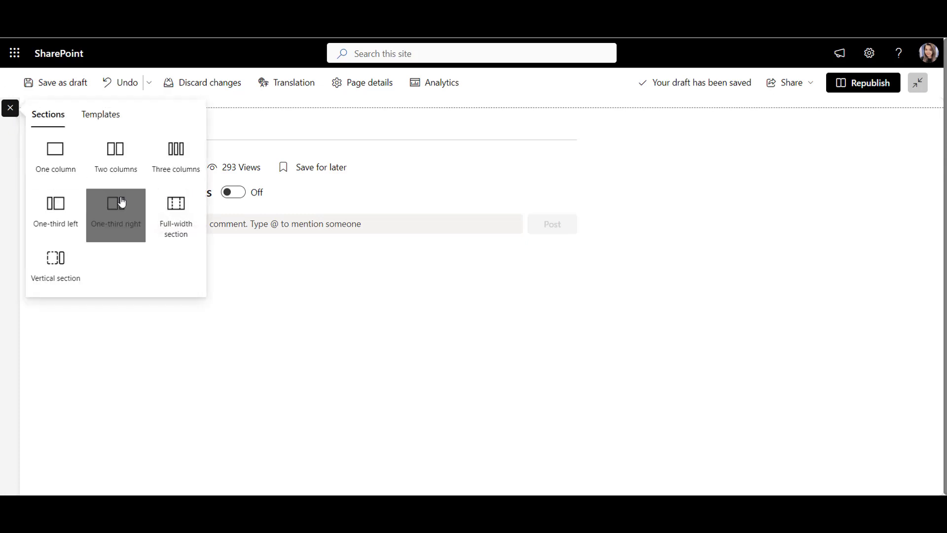
pyautogui.click(160, 232)
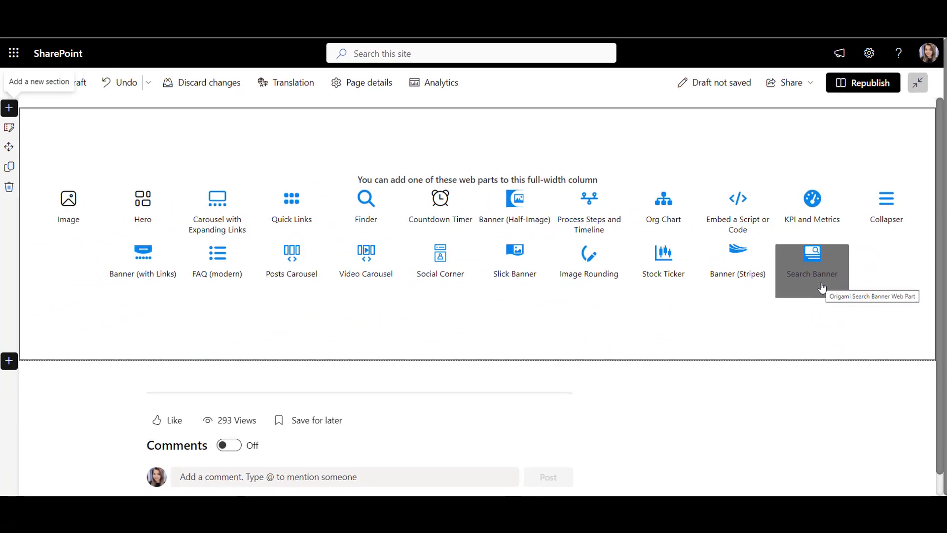
# Insert a Search Banner and change its source library from Documents to Shared Files.
pyautogui.click(821, 287)
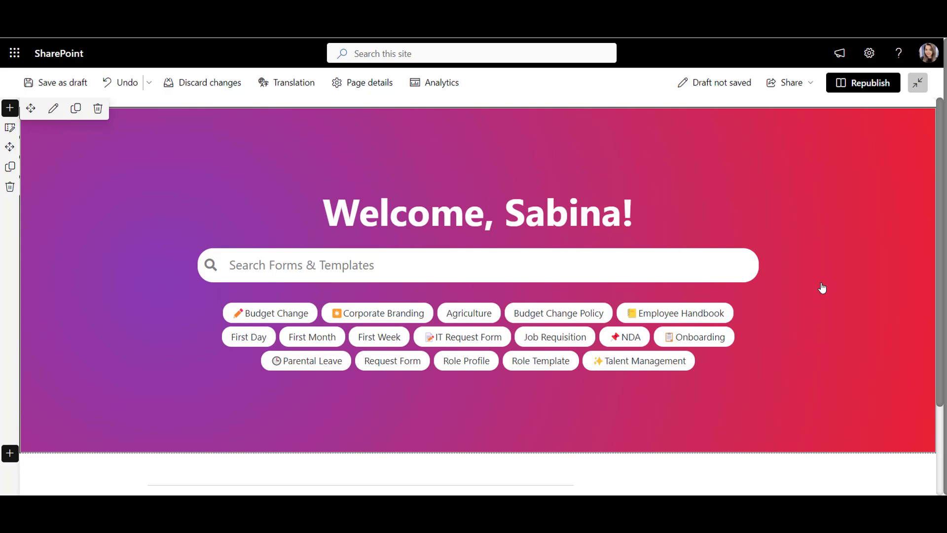
pyautogui.click(53, 108)
pyautogui.doubleClick(853, 166)
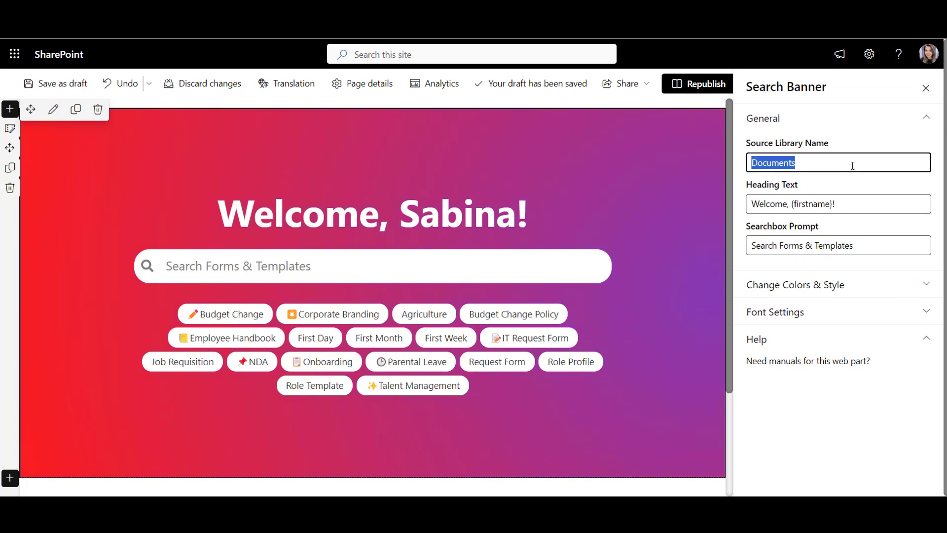
pyautogui.write('Shared Files')
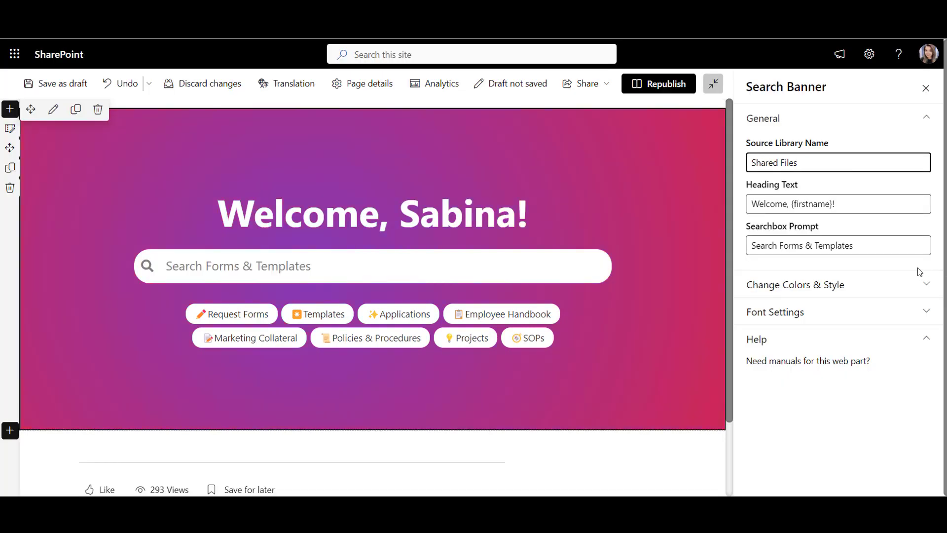
# Set the banner's gradient colours to cyan and blue 252edb.
pyautogui.click(906, 279)
pyautogui.scroll(-2, 906, 279)
pyautogui.click(915, 231)
pyautogui.scroll(-1, 915, 247)
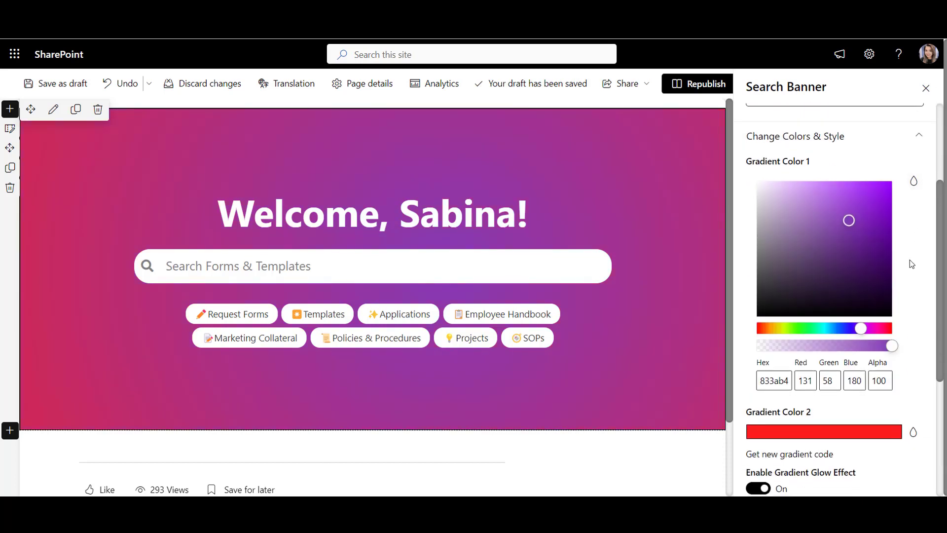
pyautogui.write('47d1de')
pyautogui.scroll(-3, 877, 348)
pyautogui.click(911, 280)
pyautogui.scroll(-3, 779, 328)
pyautogui.doubleClick(779, 328)
pyautogui.write('252edb')
# Shrink the banner height from 130 to 72 and close its settings.
pyautogui.scroll(-2, 789, 329)
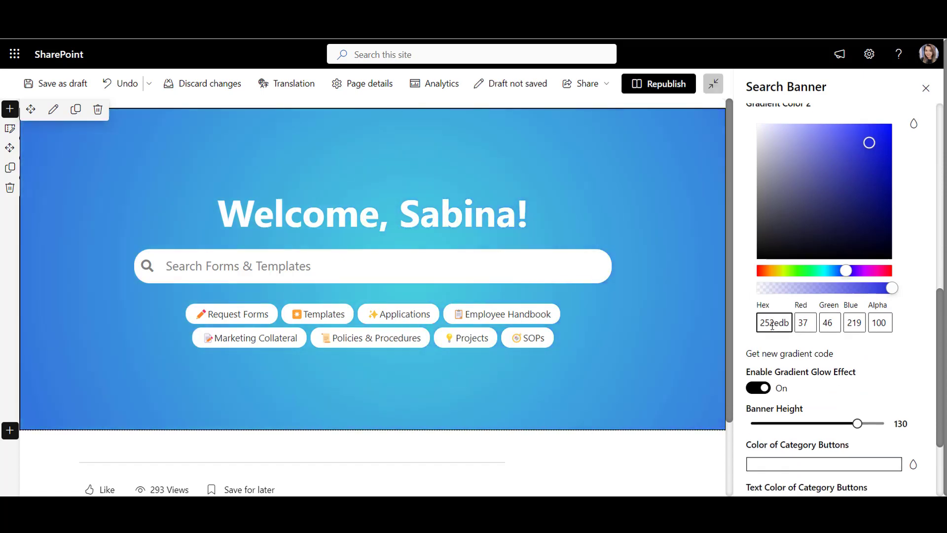
pyautogui.moveTo(857, 335); pyautogui.dragTo(780, 327)
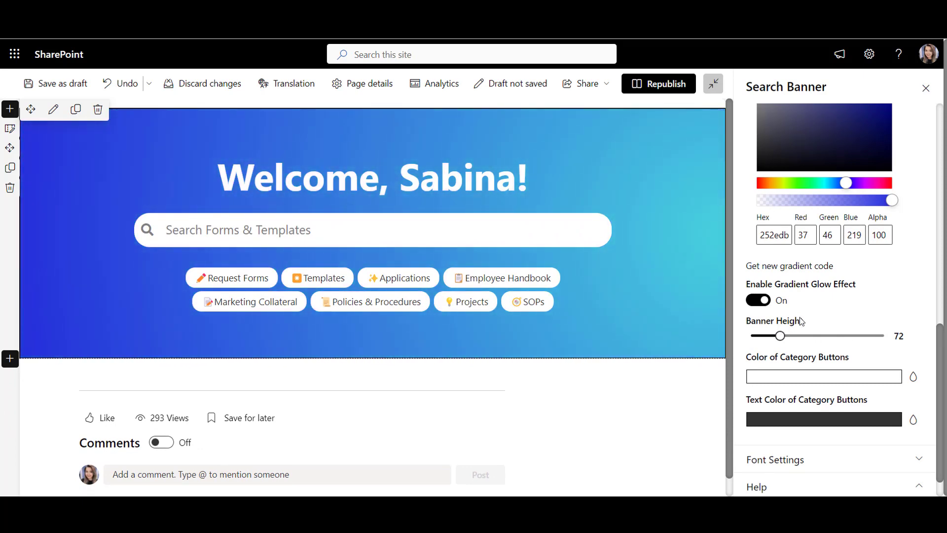
pyautogui.click(926, 88)
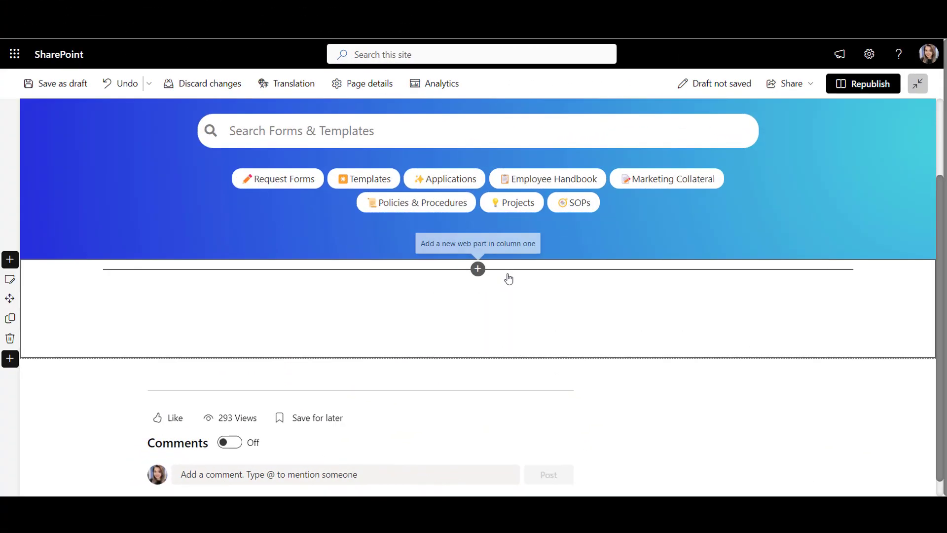
# Insert a Posts Carousel below the banner using the 'post' search and open its settings.
pyautogui.click(509, 279)
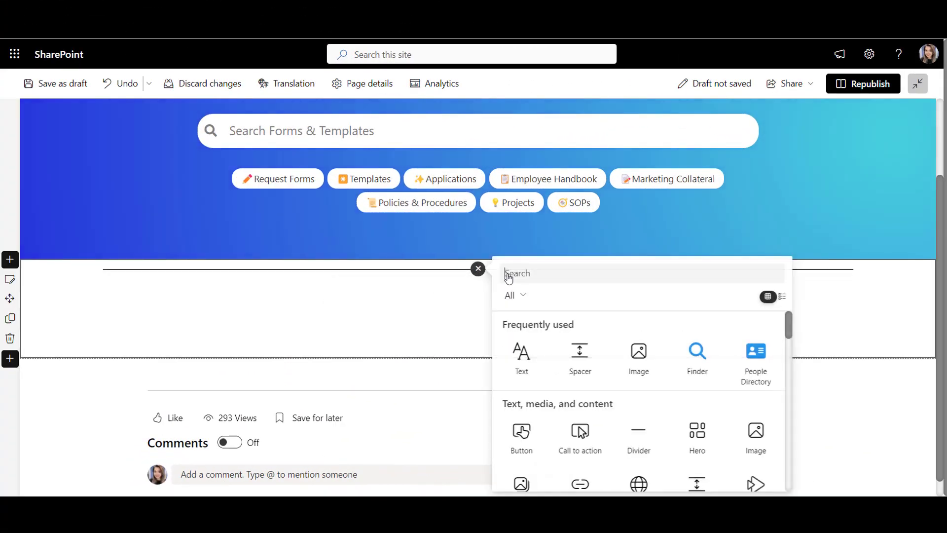
pyautogui.write('post')
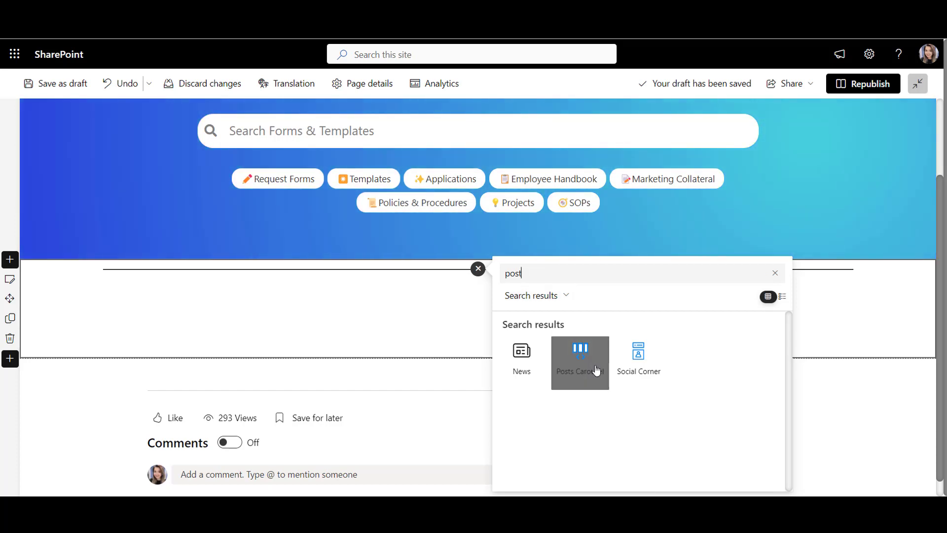
pyautogui.click(595, 371)
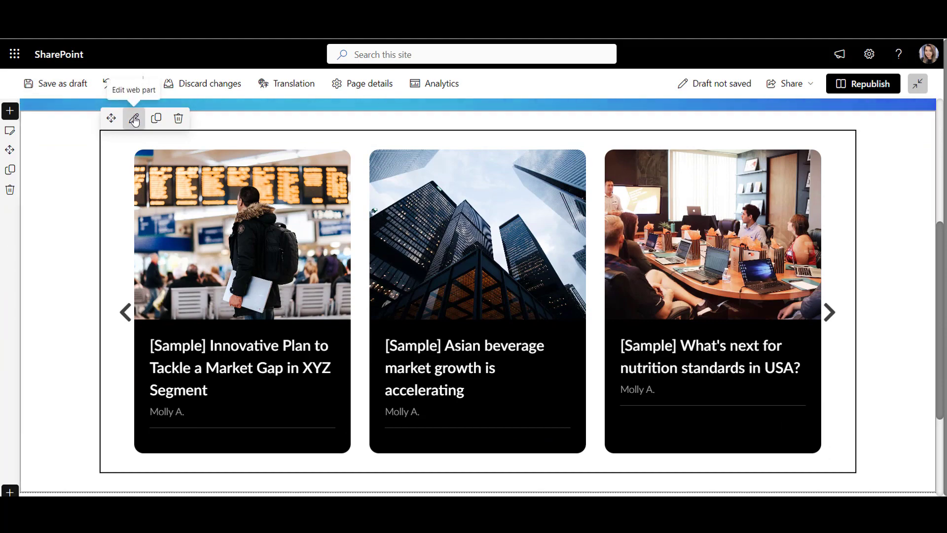
pyautogui.click(133, 117)
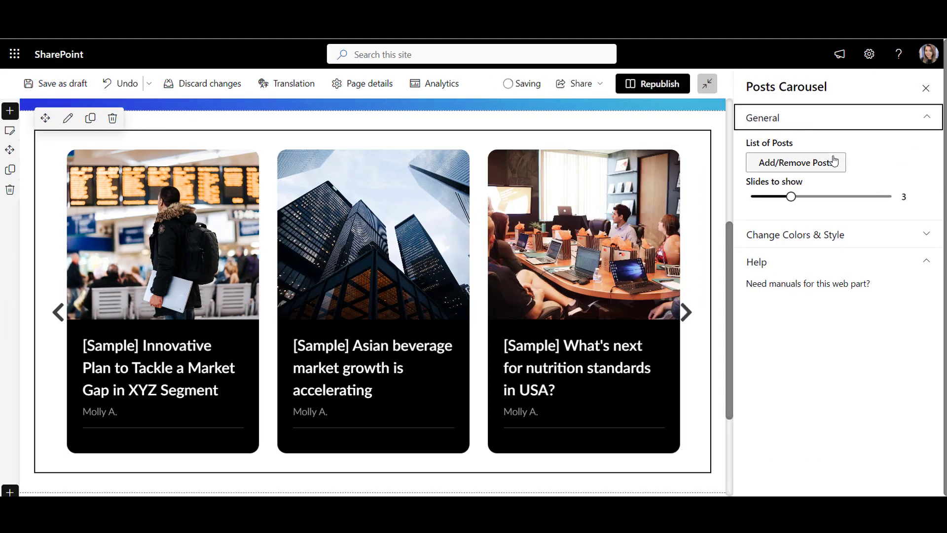
# Start editing the carousel posts, uploading an image from the computer for the first post.
pyautogui.click(829, 174)
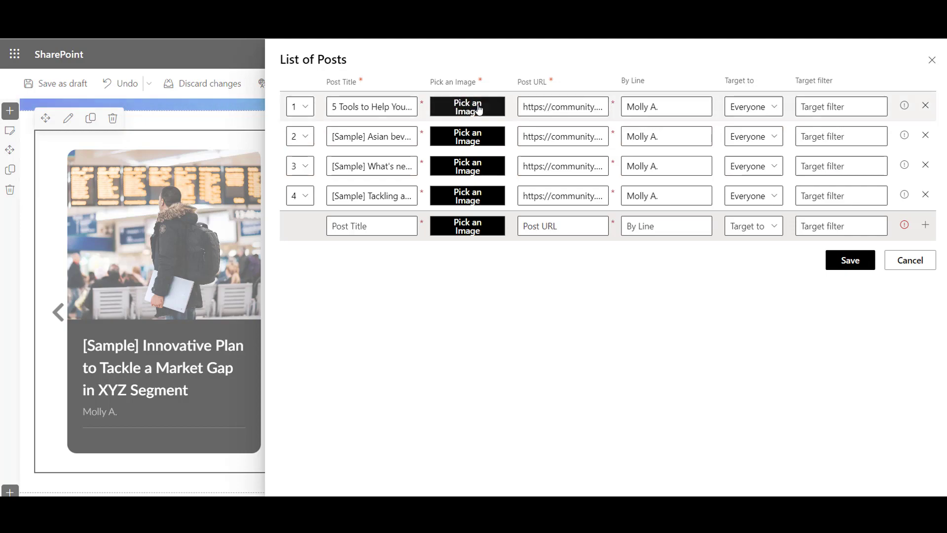
pyautogui.click(478, 109)
pyautogui.scroll(-5, 245, 242)
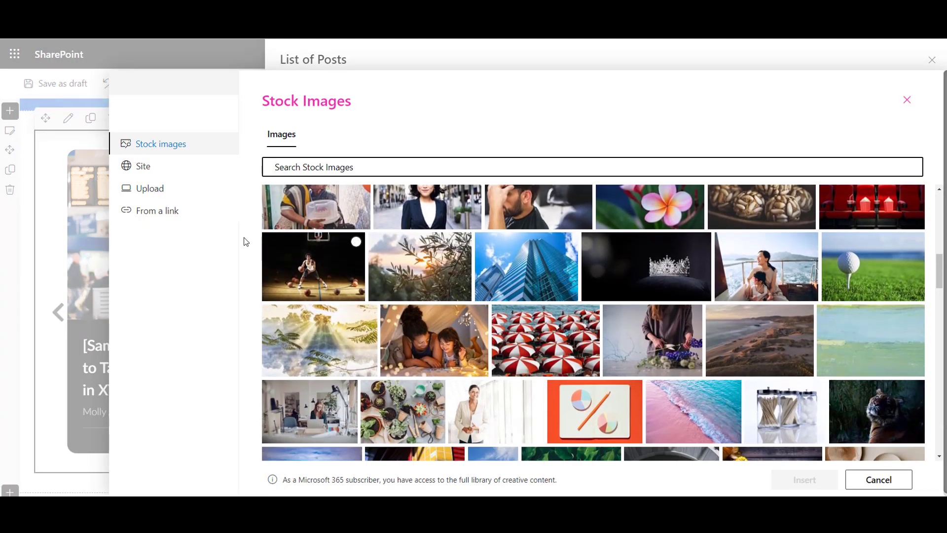
pyautogui.click(129, 193)
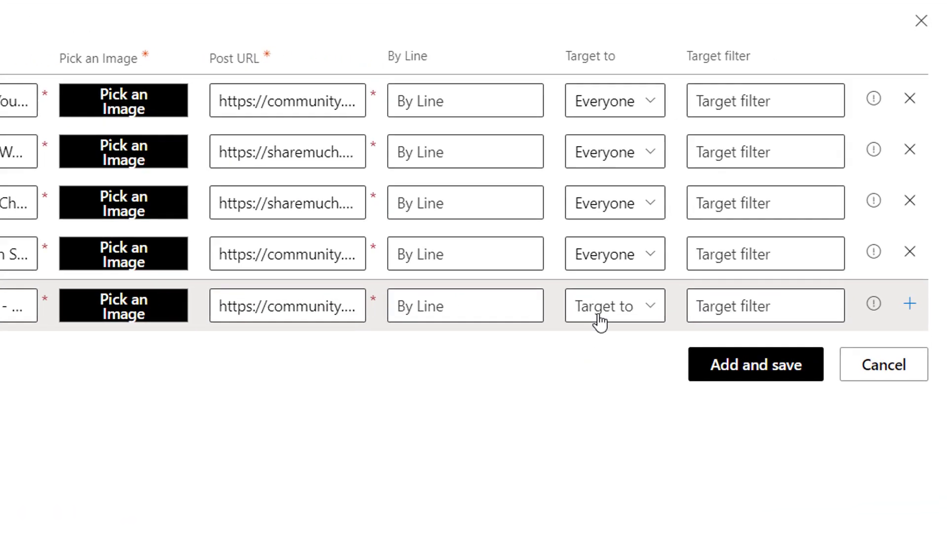
# Target post 4 at Managers and post 5 at Department Engineering, then save the posts.
pyautogui.click(612, 267)
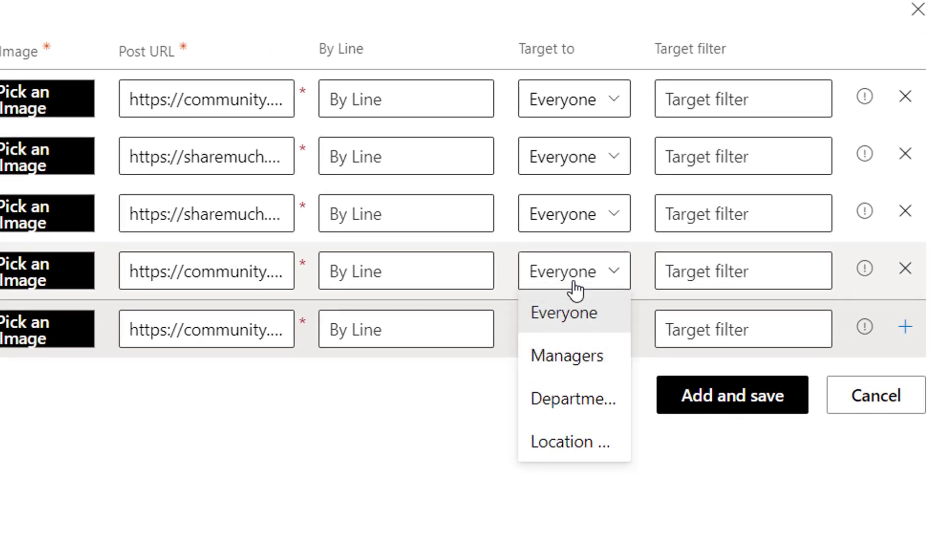
pyautogui.click(611, 357)
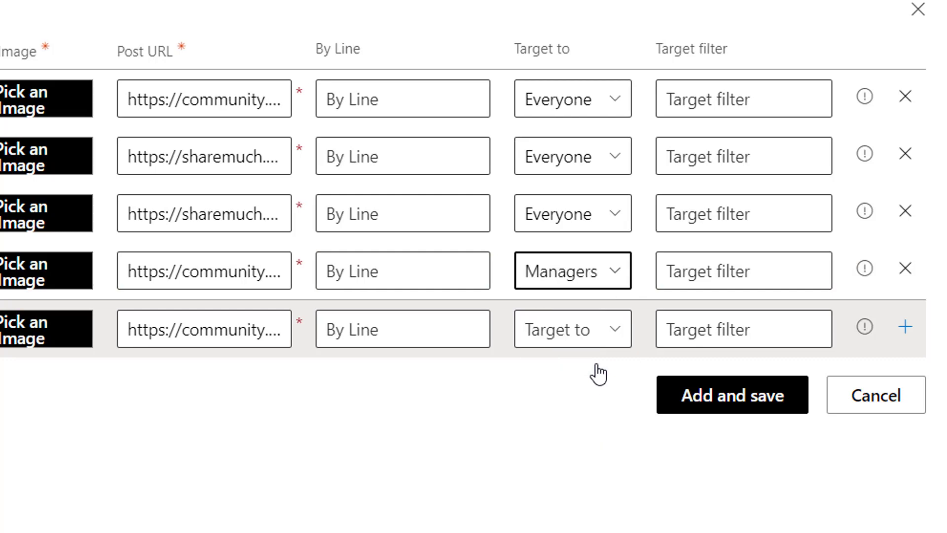
pyautogui.click(582, 340)
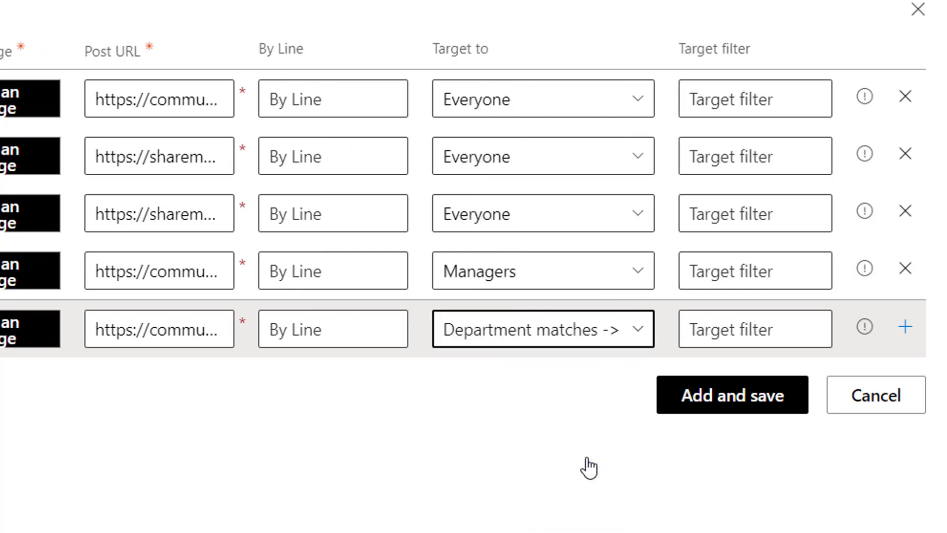
pyautogui.click(739, 323)
pyautogui.write('Engineering')
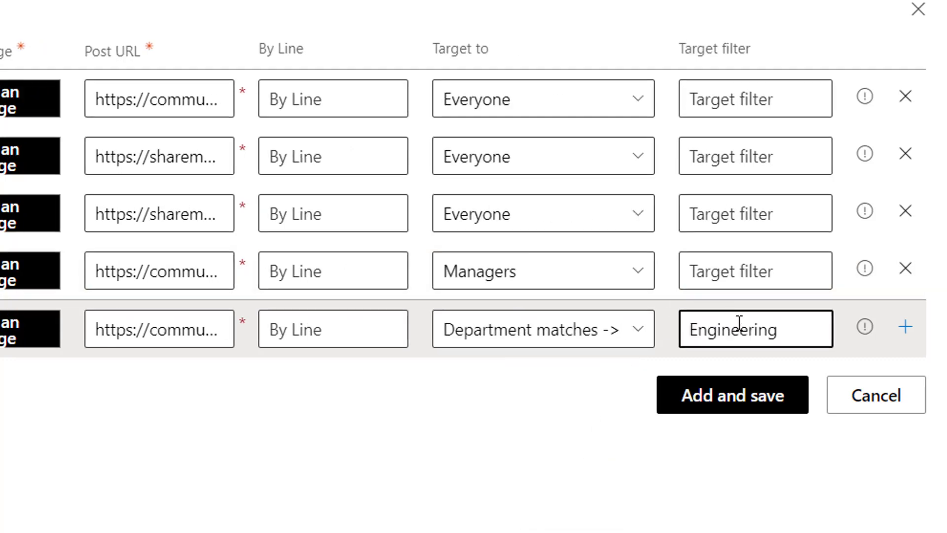
pyautogui.click(703, 418)
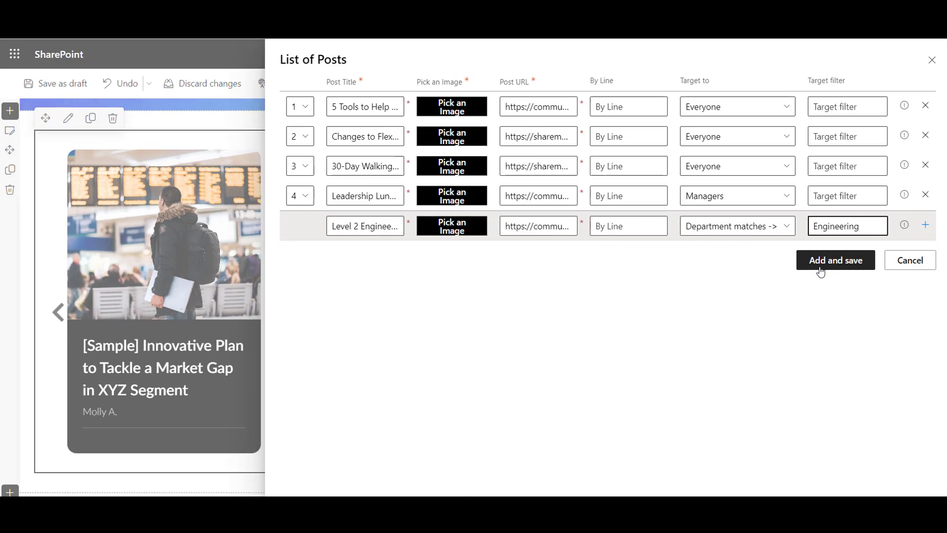
pyautogui.click(820, 270)
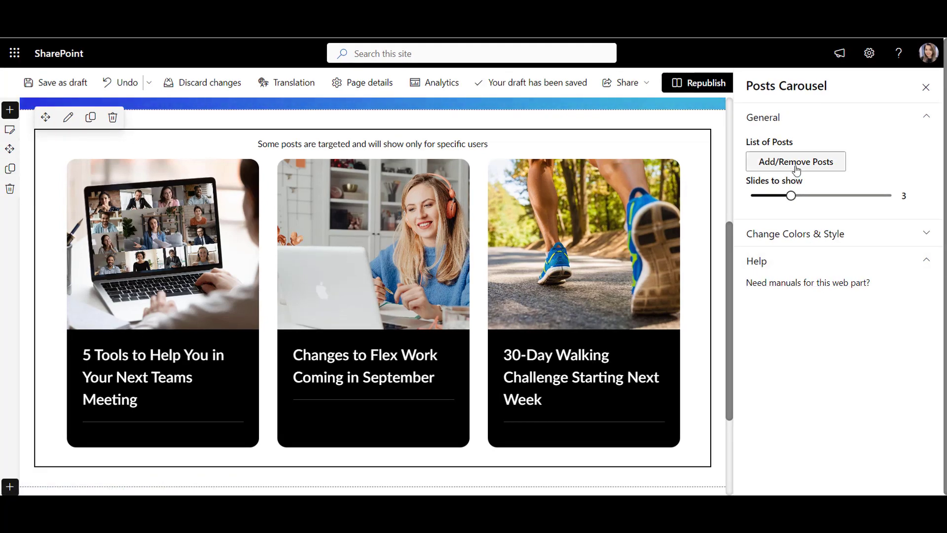
# Show the Level 2 Engineer post to Everyone and page through the carousel cards.
pyautogui.click(796, 163)
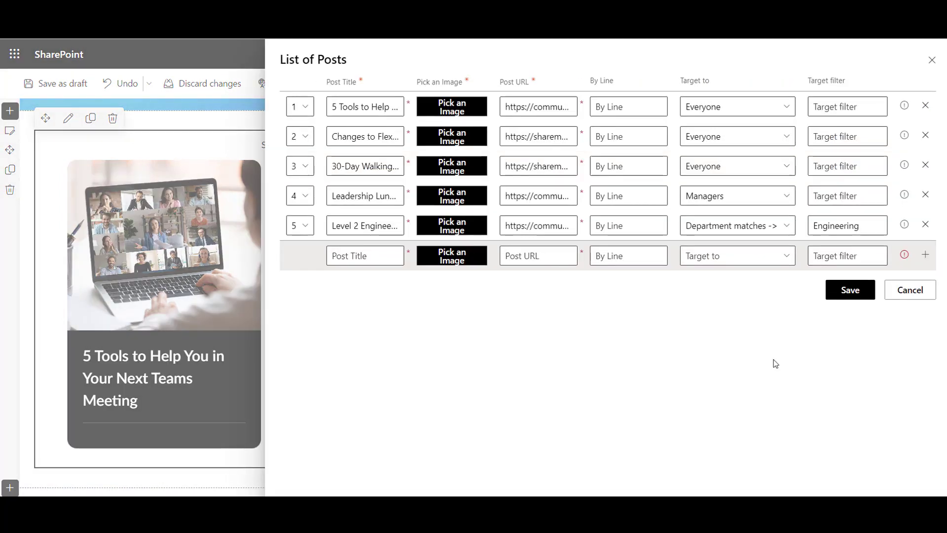
pyautogui.click(740, 227)
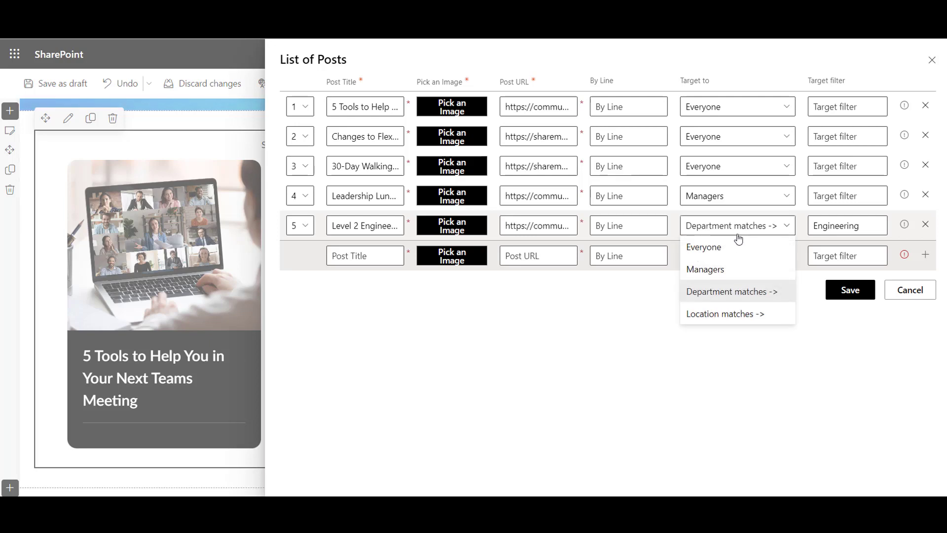
pyautogui.click(740, 248)
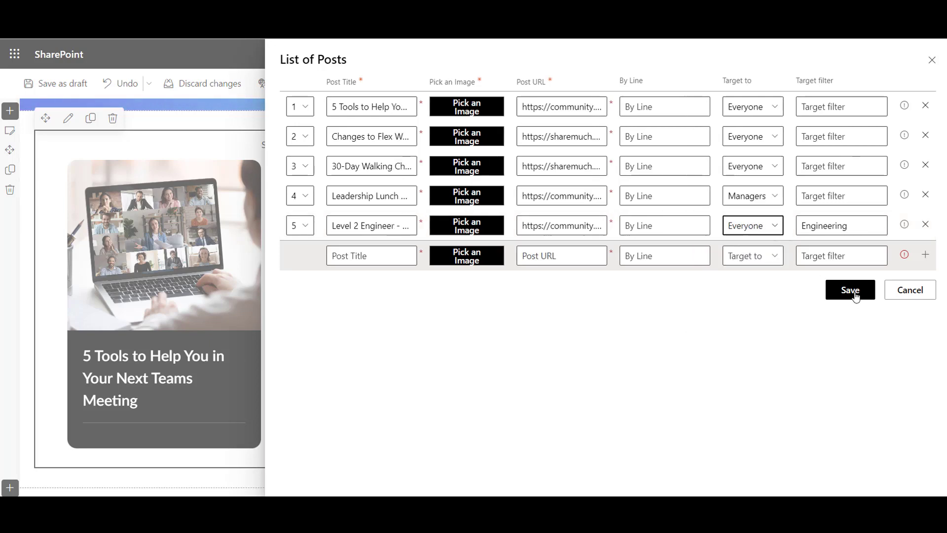
pyautogui.click(849, 291)
pyautogui.click(691, 321)
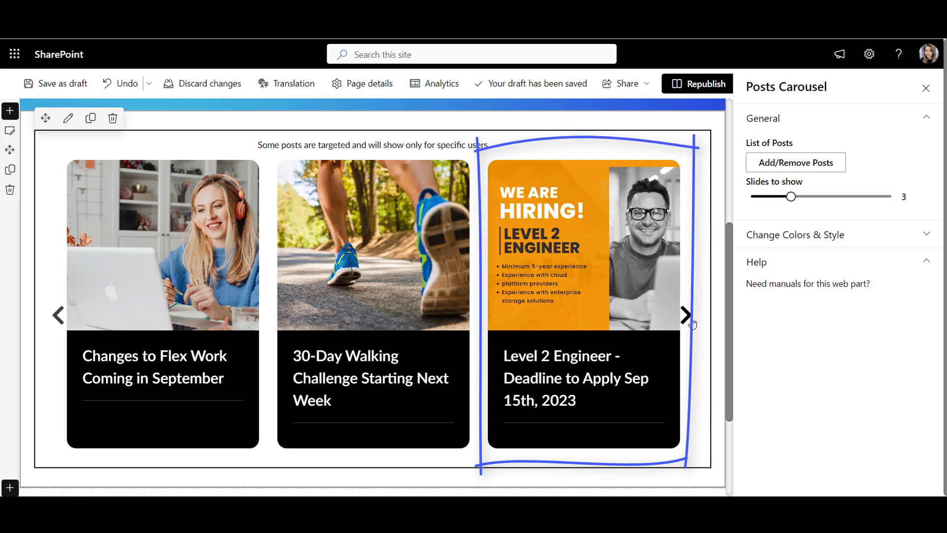
pyautogui.click(693, 323)
pyautogui.click(692, 323)
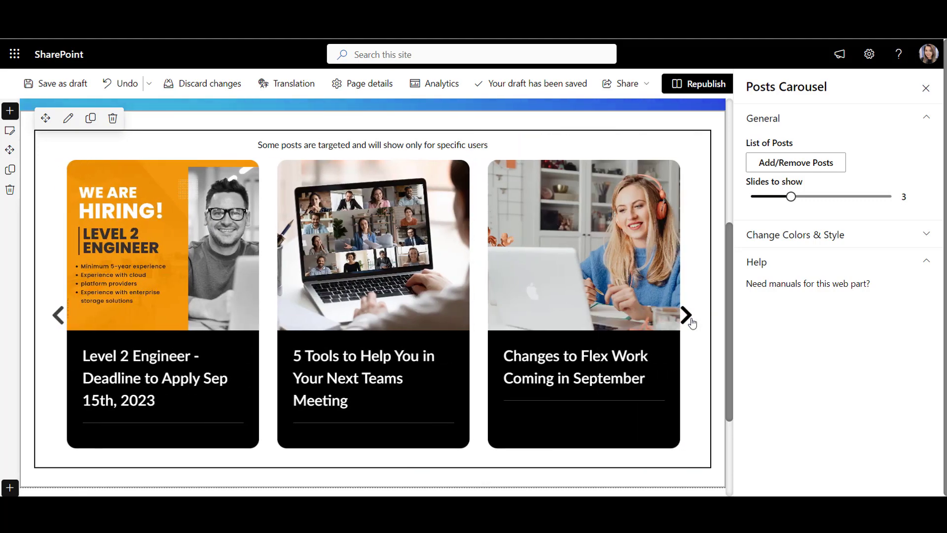
pyautogui.click(692, 323)
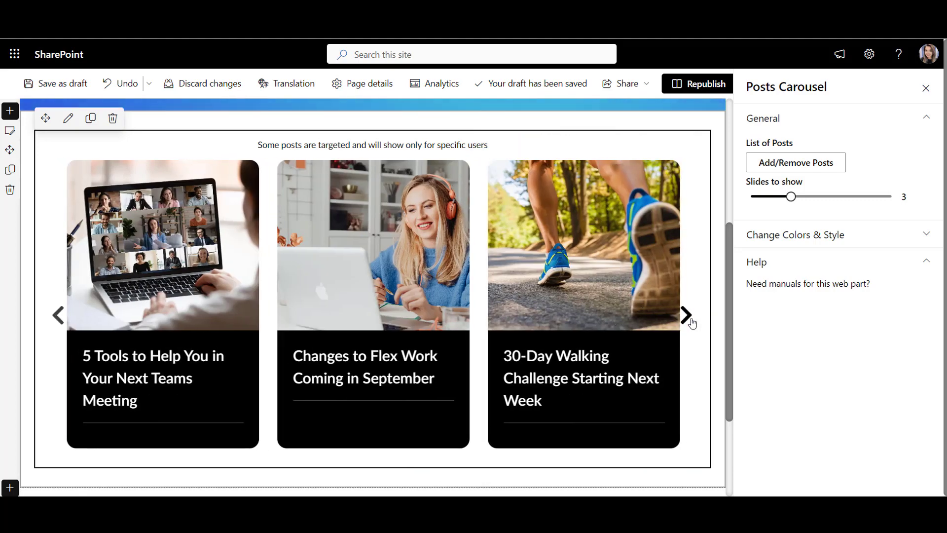
# Restore the engineer post's targeting to Department matches.
pyautogui.click(772, 164)
pyautogui.click(754, 226)
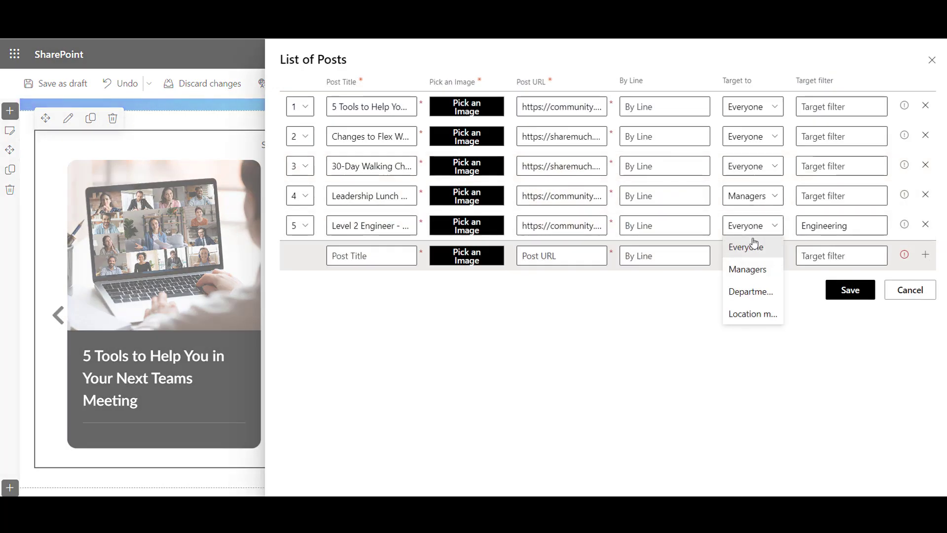
pyautogui.click(758, 291)
# Save the restored targeting and give the carousel cards a blue 3b97dc background.
pyautogui.click(849, 299)
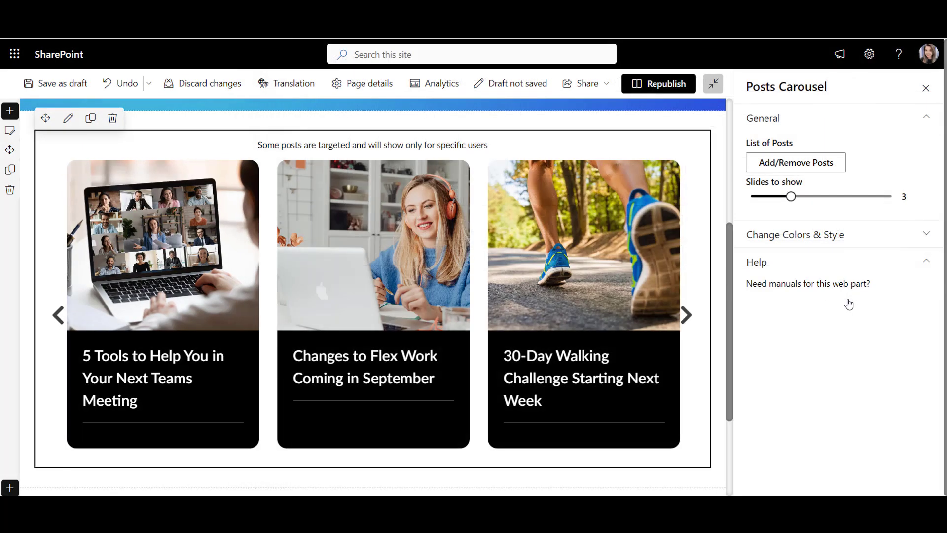
pyautogui.click(858, 242)
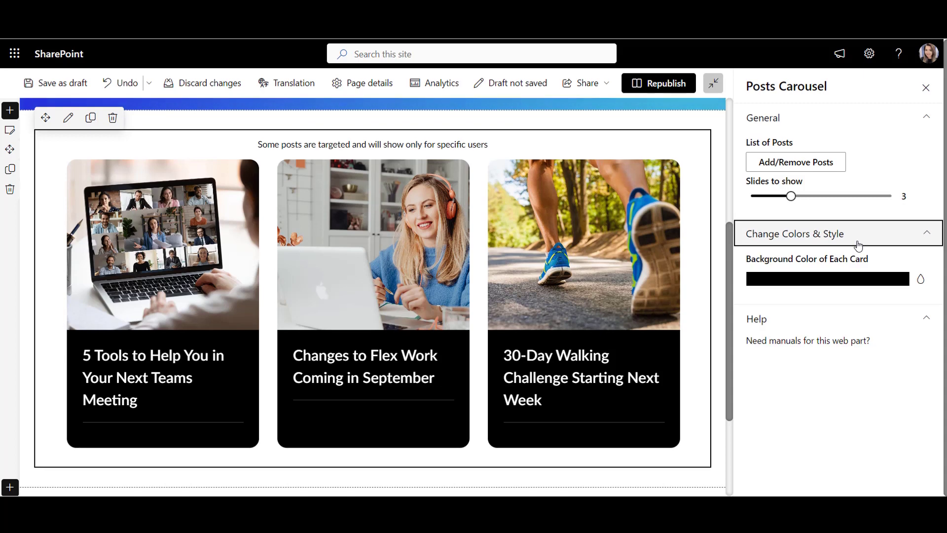
pyautogui.click(827, 279)
pyautogui.doubleClick(775, 404)
pyautogui.write('3b97dc')
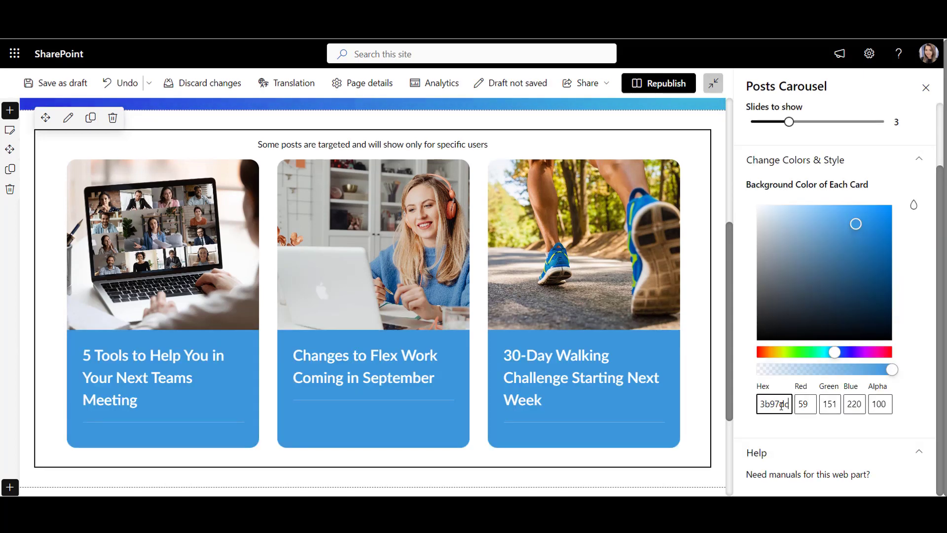
pyautogui.click(926, 87)
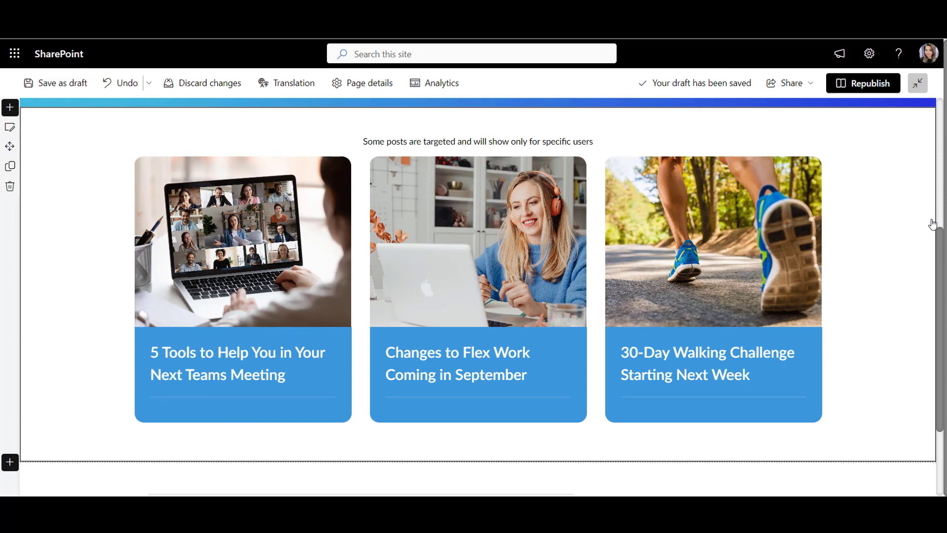
pyautogui.scroll(-3, 932, 223)
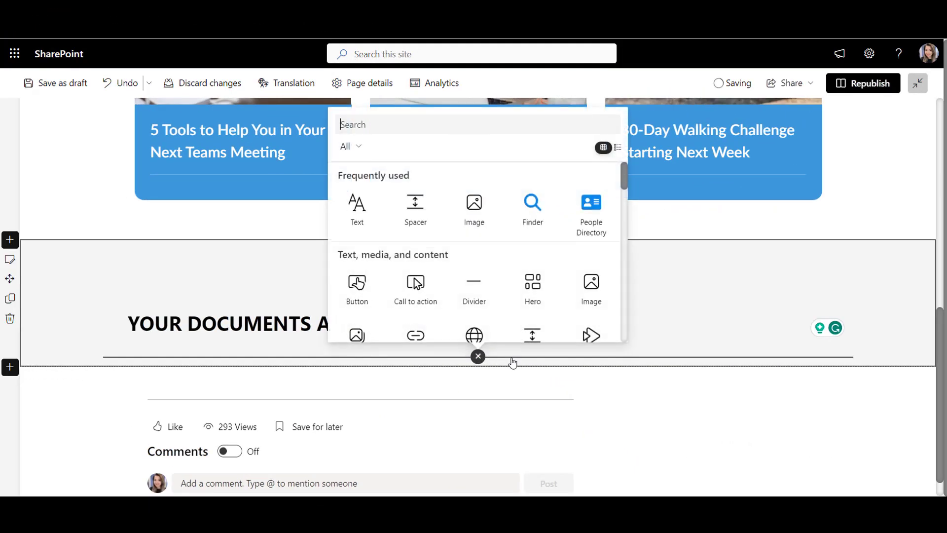
# Add a Quick Links web part and save its seven links.
pyautogui.write('link')
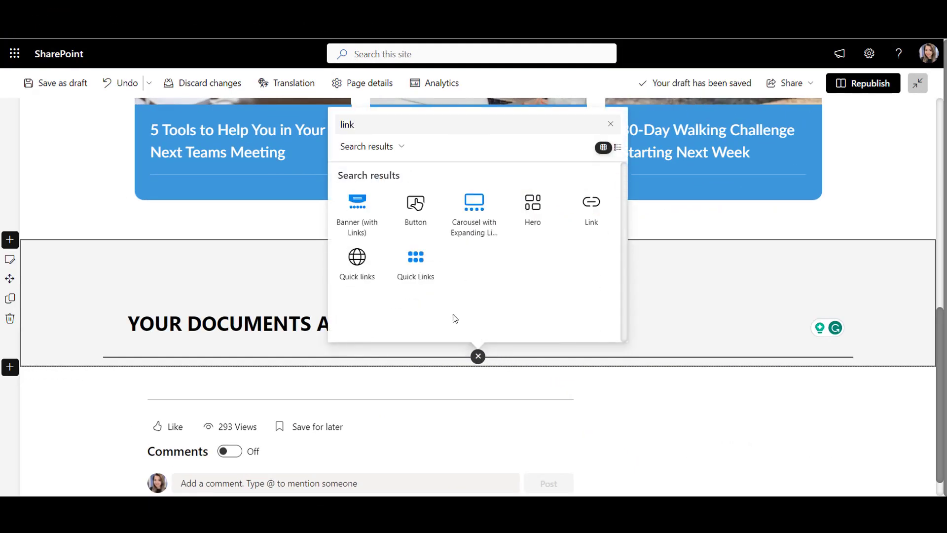
pyautogui.click(427, 297)
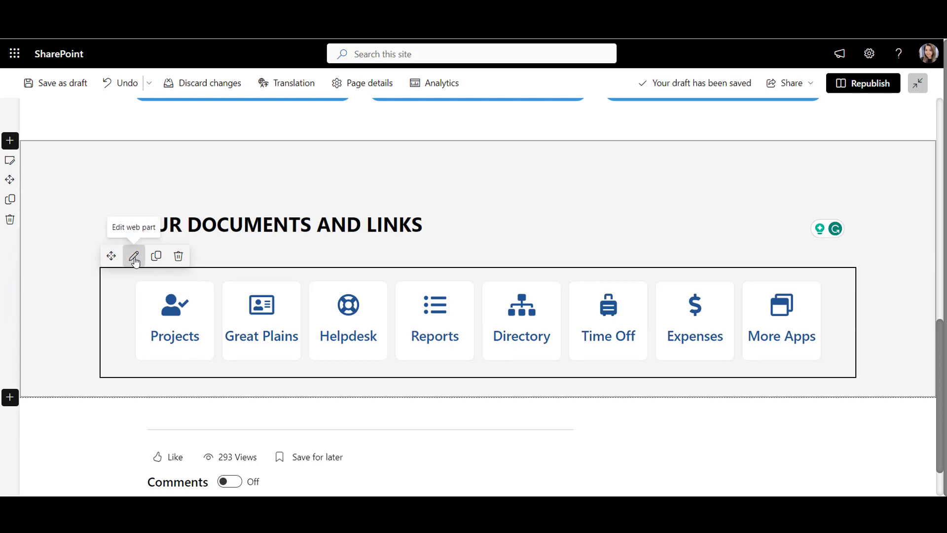
pyautogui.click(134, 255)
pyautogui.click(802, 163)
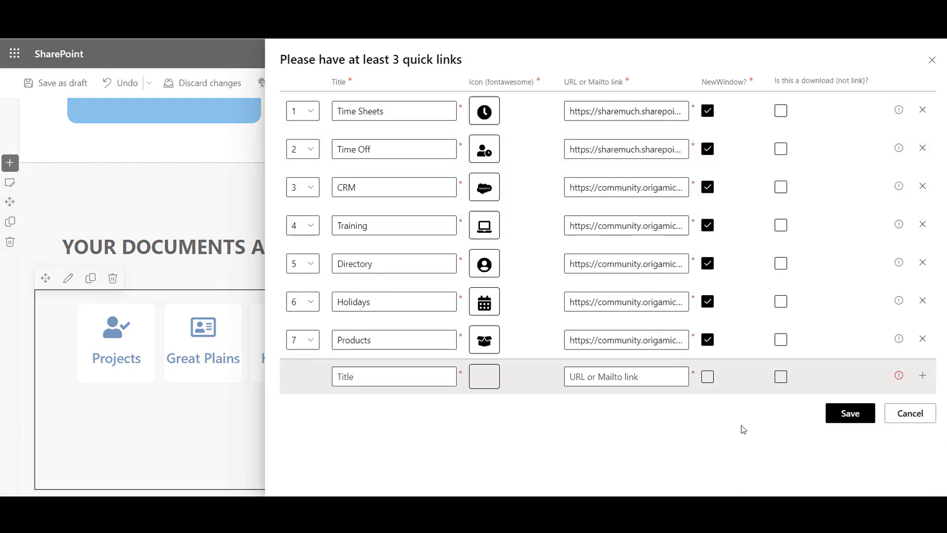
pyautogui.click(841, 424)
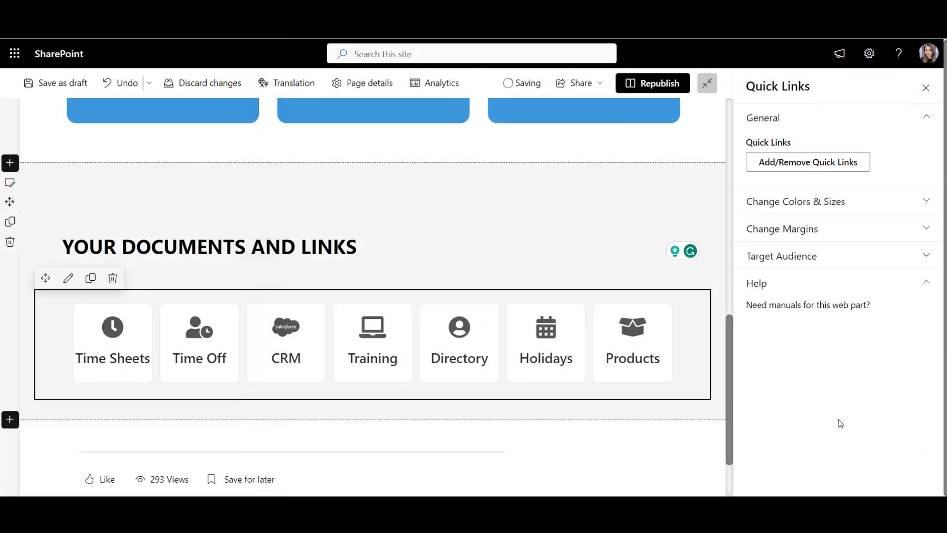
# Set tile icon size 62, box size 153, and icon and text colour 1a1c1c.
pyautogui.click(824, 210)
pyautogui.moveTo(828, 238); pyautogui.dragTo(824, 238)
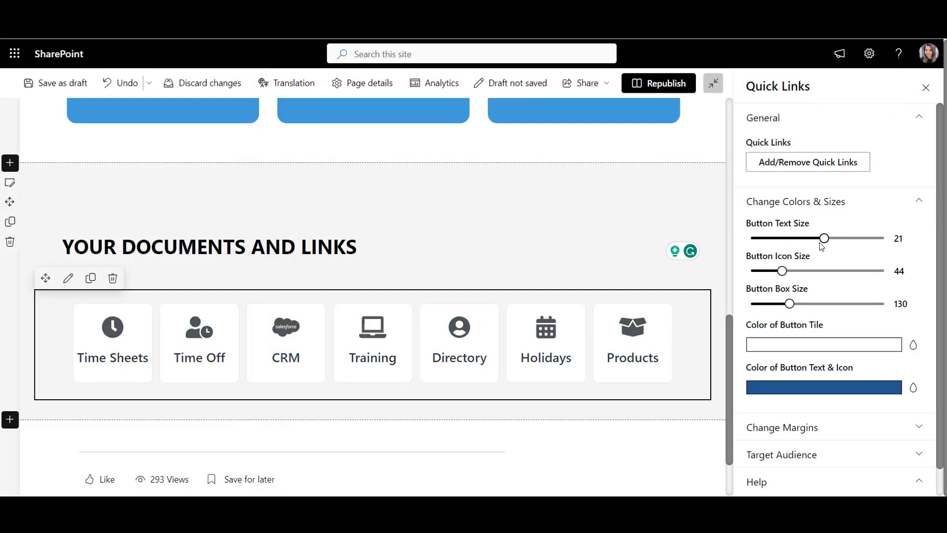
pyautogui.moveTo(782, 270); pyautogui.dragTo(822, 277)
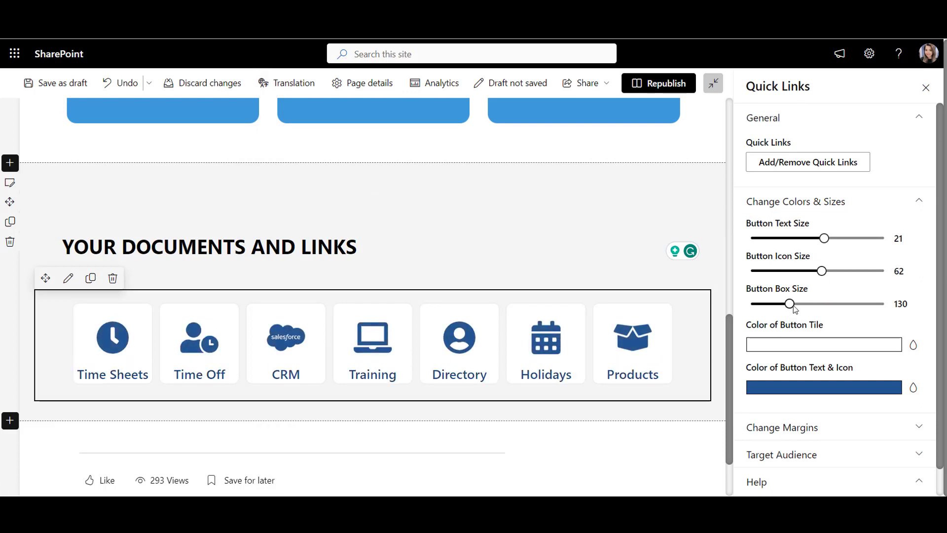
pyautogui.moveTo(792, 305); pyautogui.dragTo(803, 303)
pyautogui.scroll(-2, 708, 323)
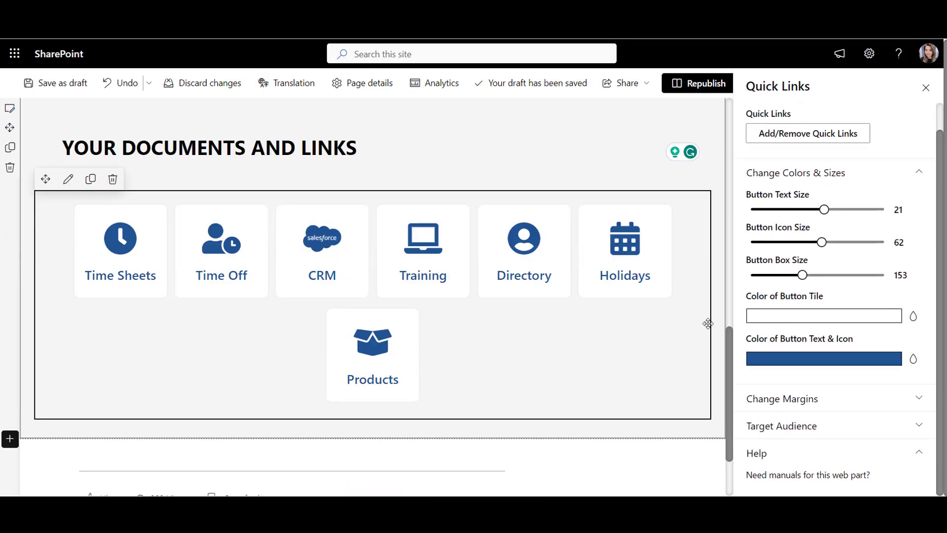
pyautogui.click(913, 361)
pyautogui.scroll(-3, 912, 363)
pyautogui.click(767, 351)
pyautogui.write('1a1c1c')
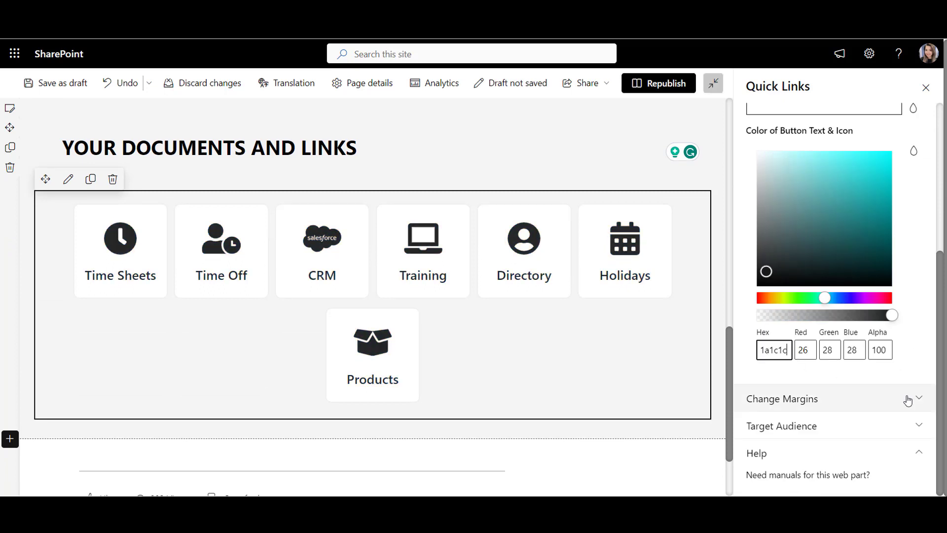
# Target the Quick Links to Department equals Marketing.
pyautogui.click(920, 424)
pyautogui.scroll(-2, 922, 420)
pyautogui.click(817, 419)
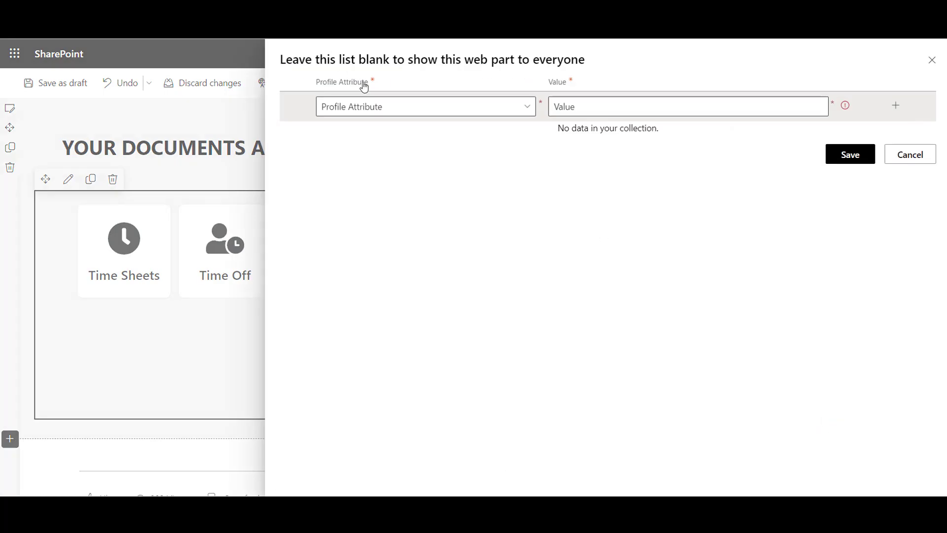
pyautogui.click(407, 112)
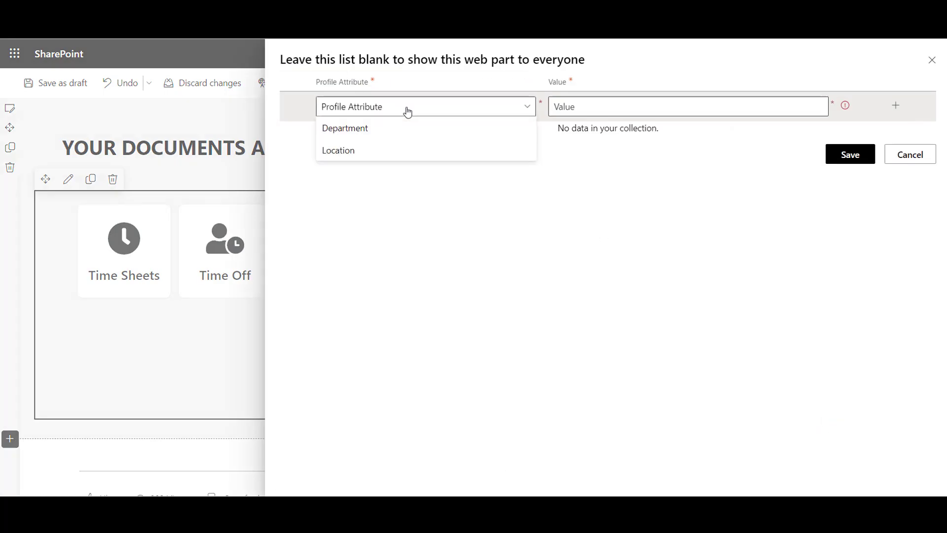
pyautogui.click(419, 130)
pyautogui.click(605, 98)
pyautogui.write('Marketing')
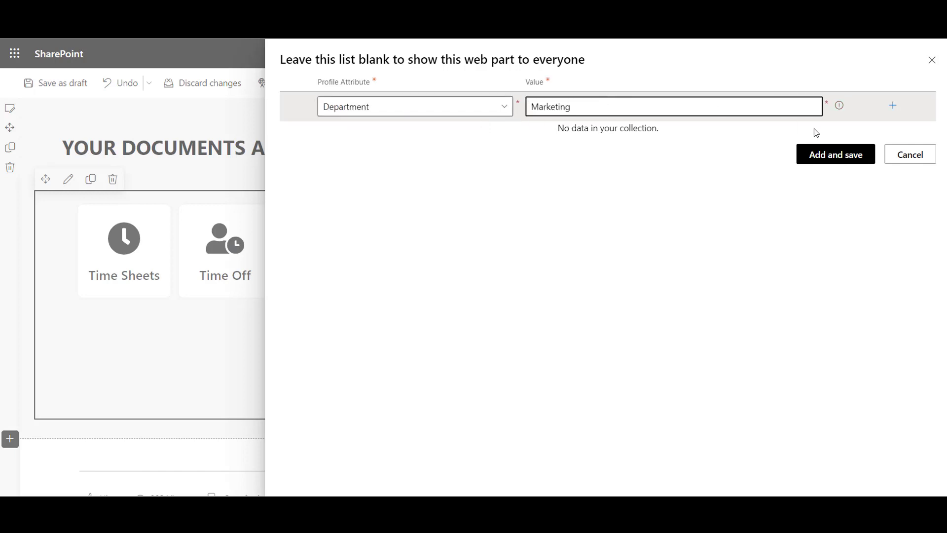
pyautogui.click(833, 163)
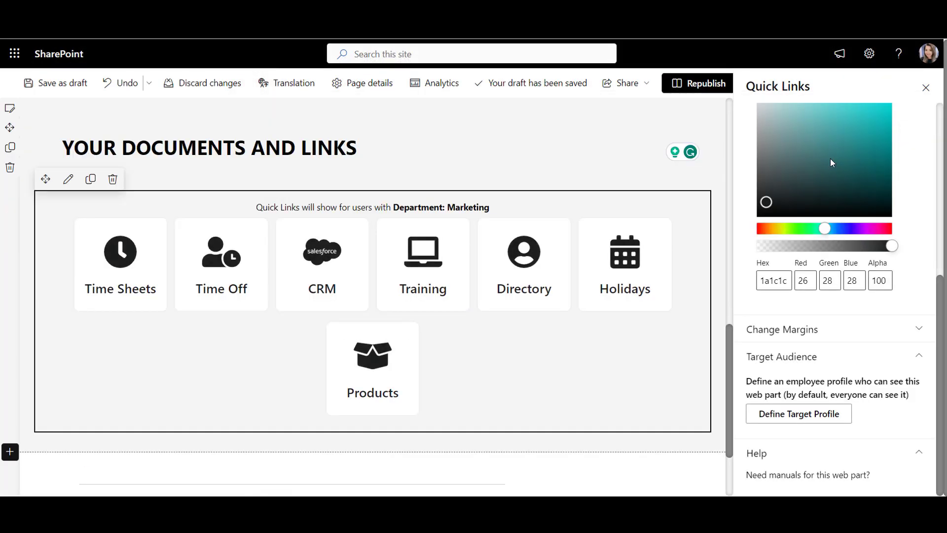
# Duplicate the Quick Links and target the copy to Department: Project Management.
pyautogui.click(89, 179)
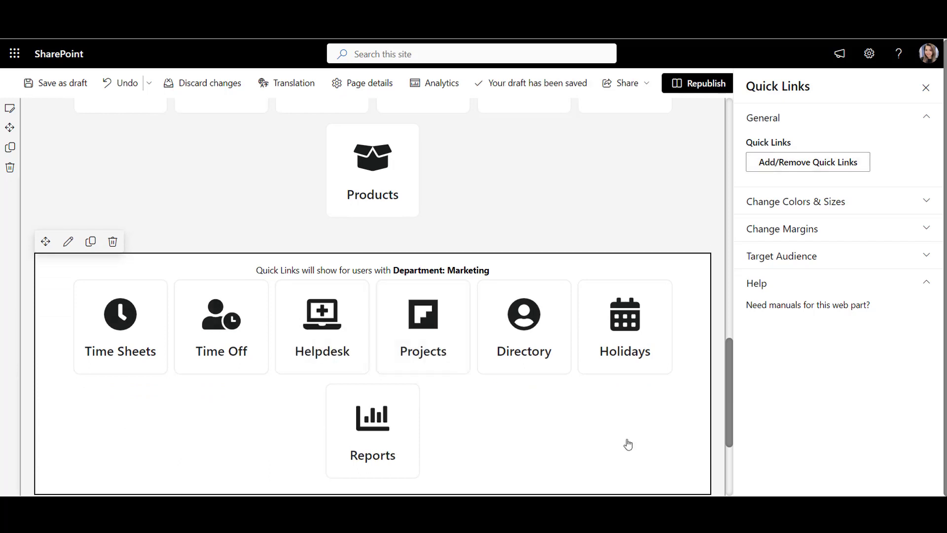
pyautogui.click(858, 256)
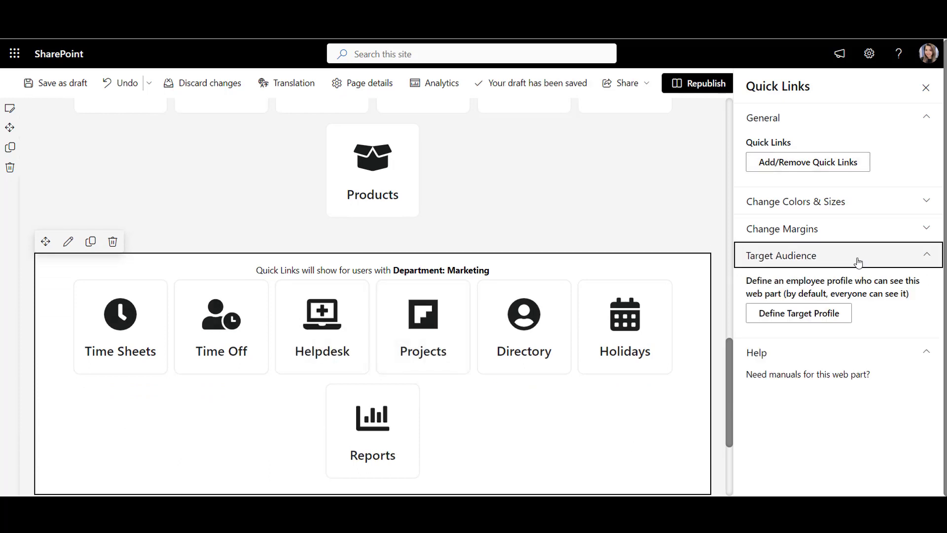
pyautogui.click(808, 314)
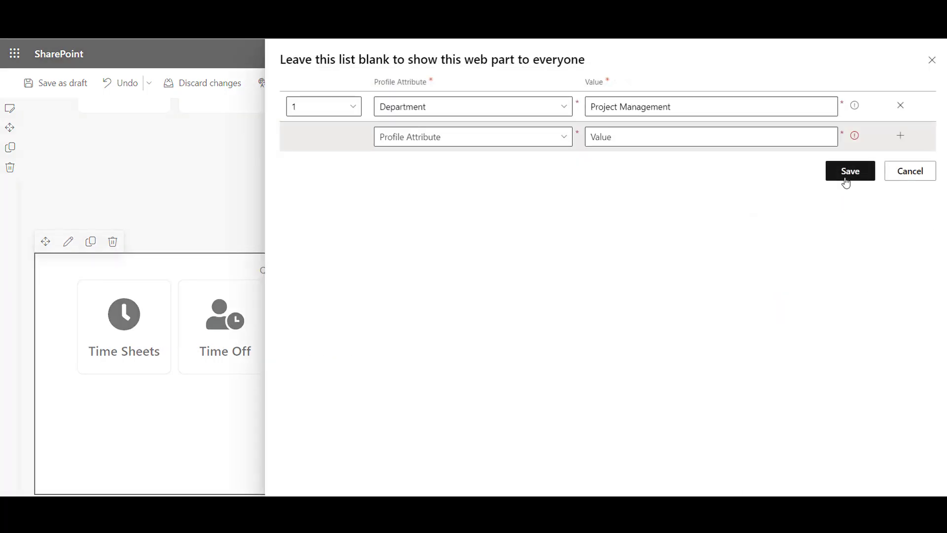
pyautogui.click(844, 176)
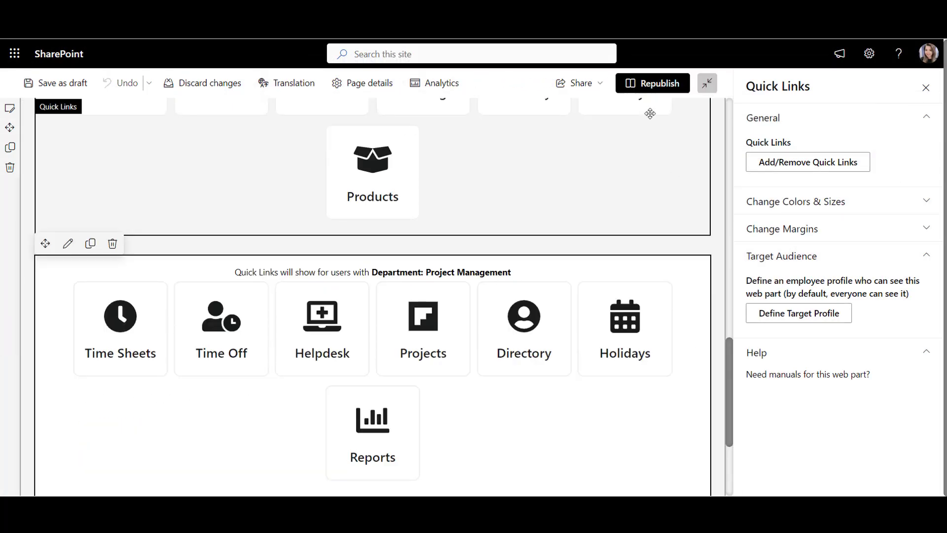
# Republish the homepage with the new Quick Links and scroll through the published page.
pyautogui.click(649, 90)
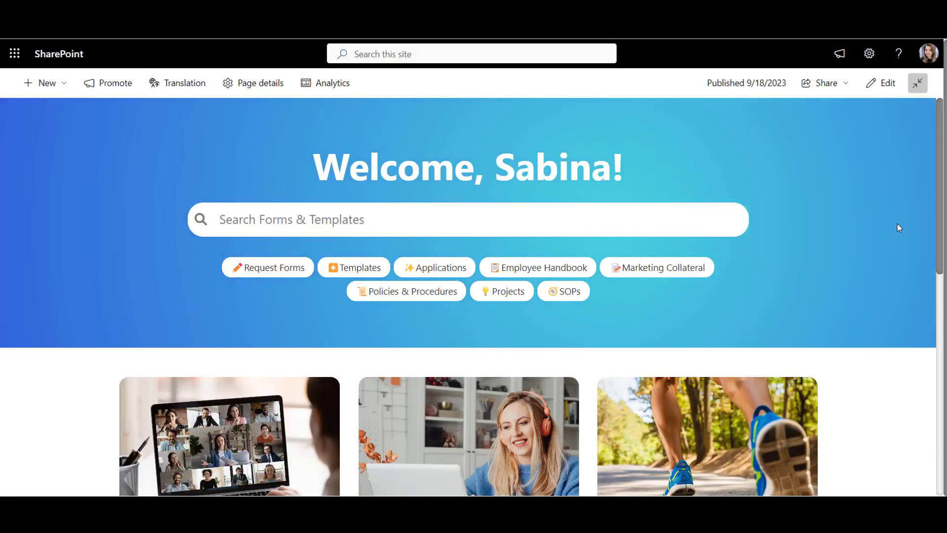
pyautogui.scroll(-3, 897, 224)
pyautogui.scroll(-7, 898, 224)
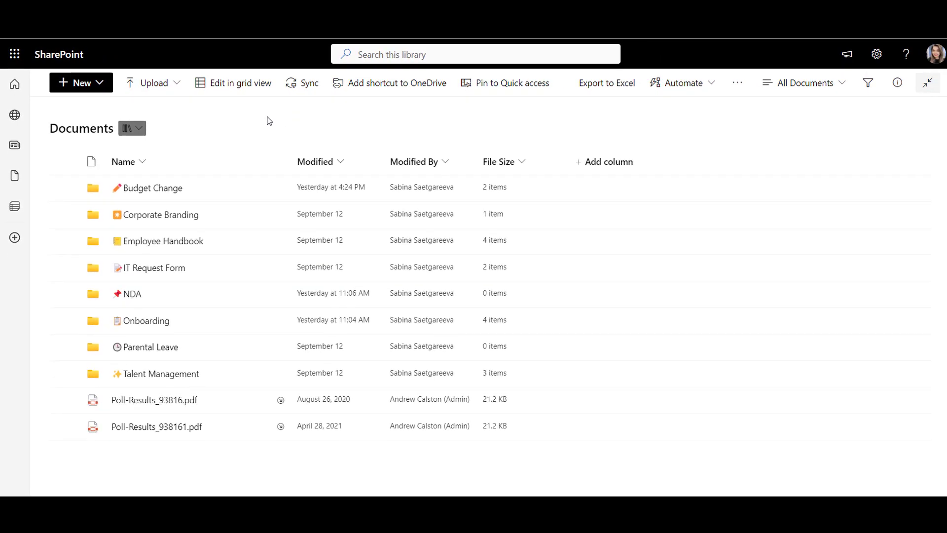
# Review Manage access for the Budget Change folder, checking its Groups and the Members group's permissions.
pyautogui.click(265, 189)
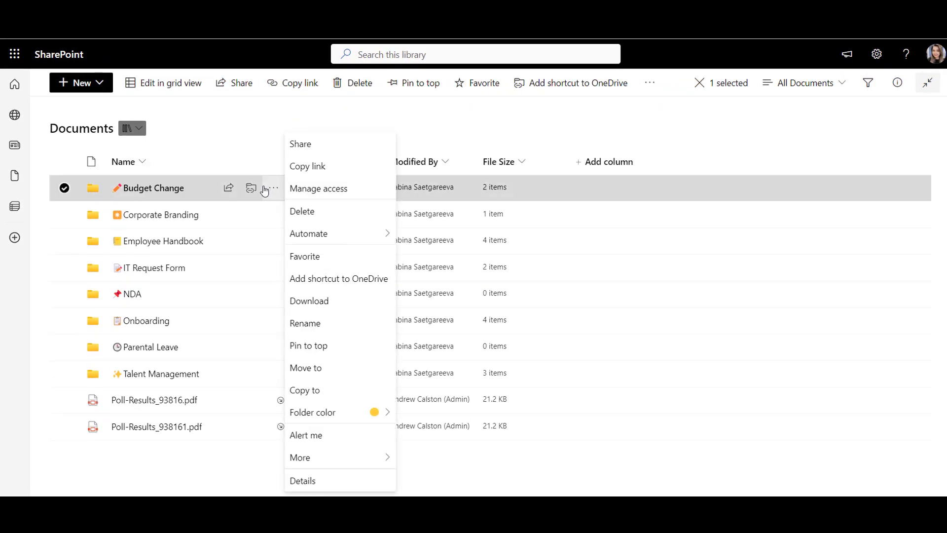
pyautogui.click(306, 188)
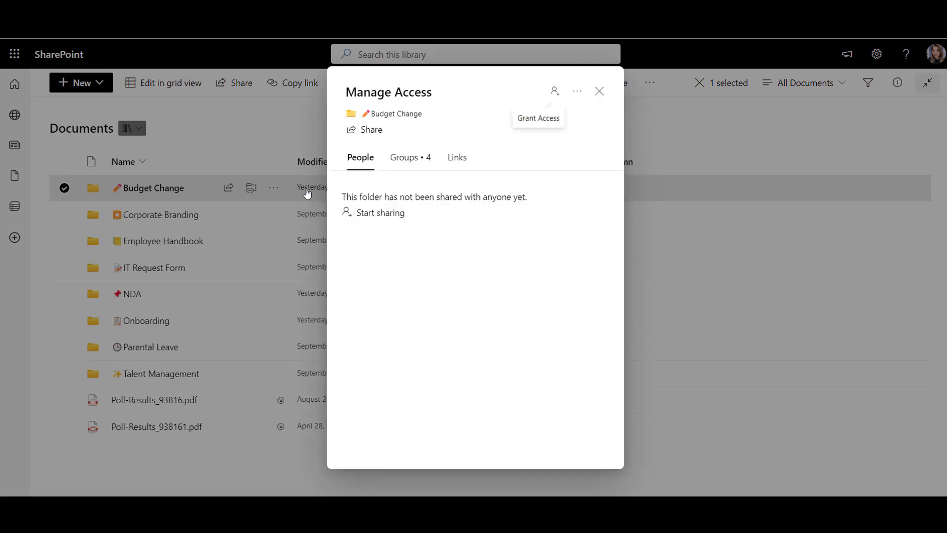
pyautogui.click(391, 165)
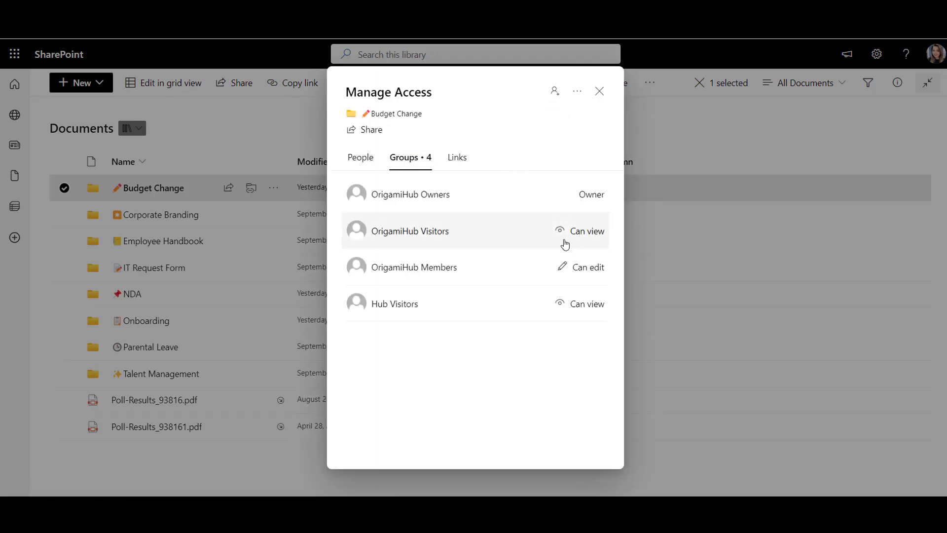
pyautogui.click(570, 266)
pyautogui.click(365, 233)
pyautogui.click(404, 270)
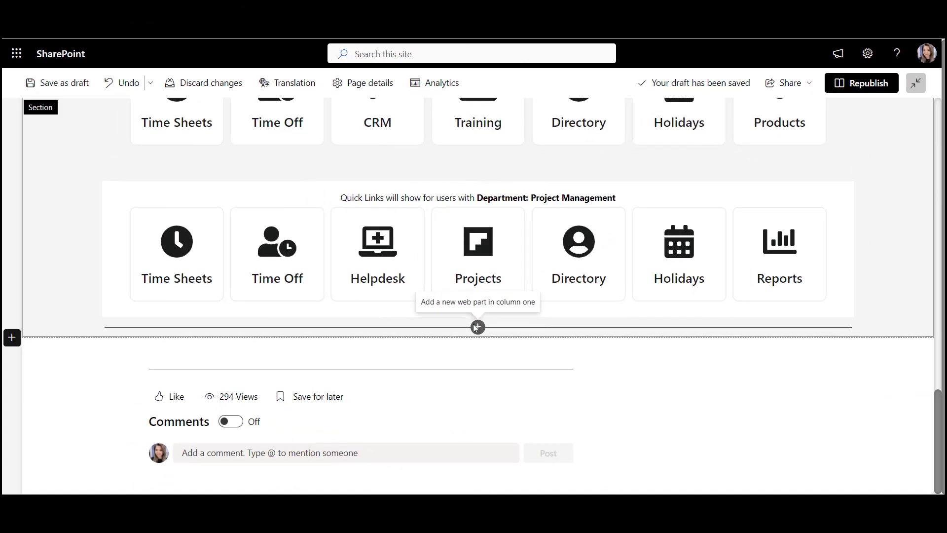
# Add a Document library web part below the Quick Links showing the site's Documents library.
pyautogui.click(477, 327)
pyautogui.write('doc')
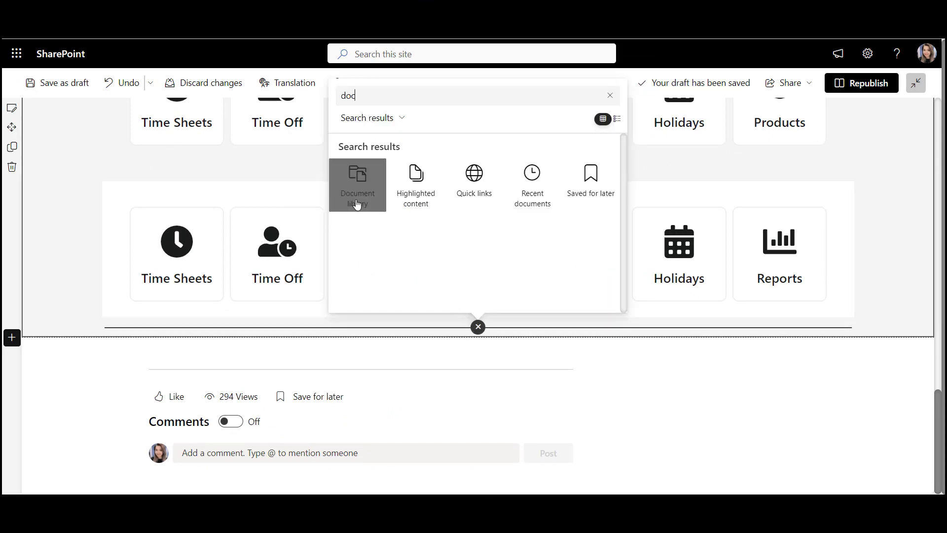
pyautogui.click(357, 204)
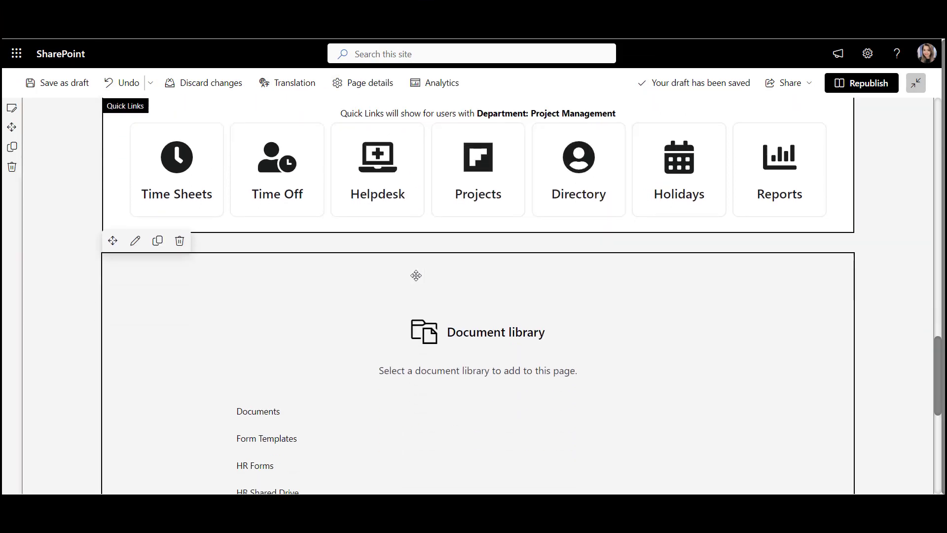
pyautogui.click(237, 350)
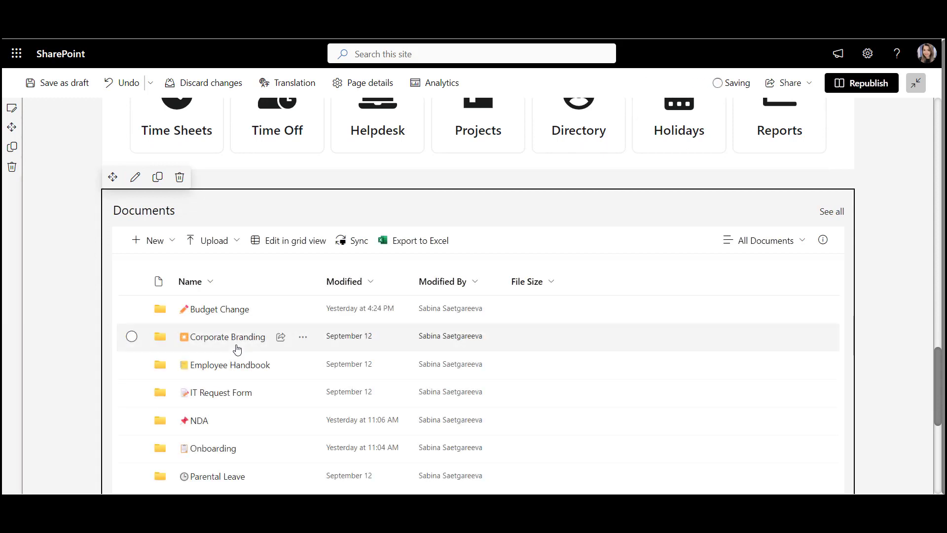
pyautogui.scroll(-1, 237, 349)
pyautogui.scroll(-1, 237, 349)
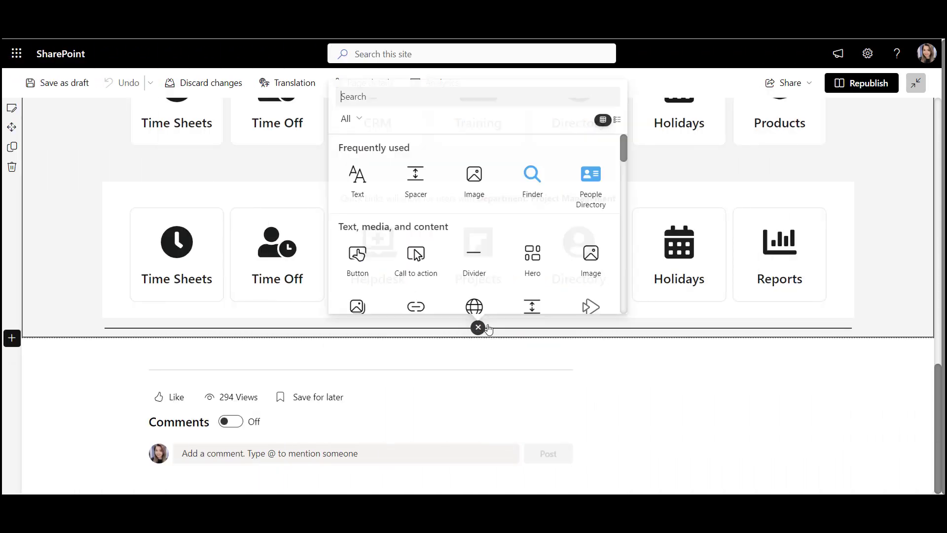
# Add the Finder web part to the page.
pyautogui.write('fin')
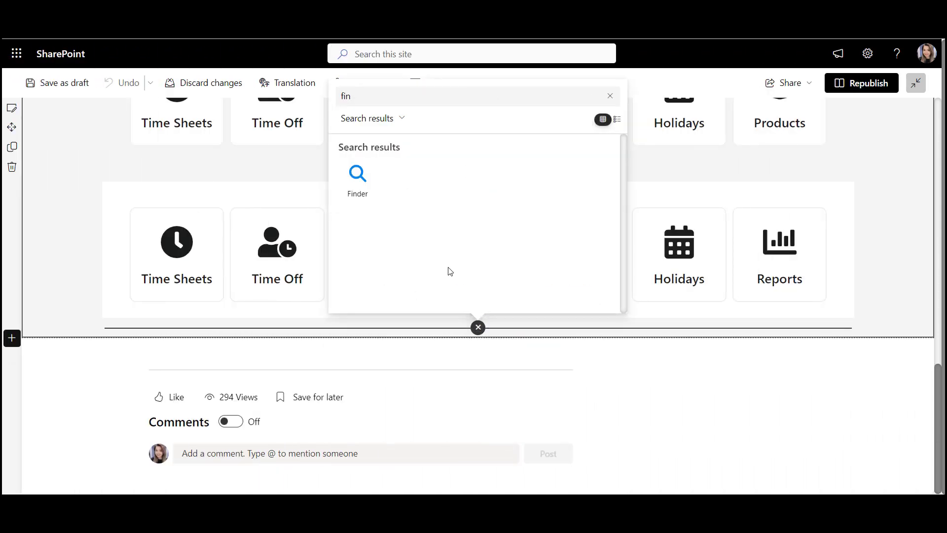
pyautogui.click(368, 189)
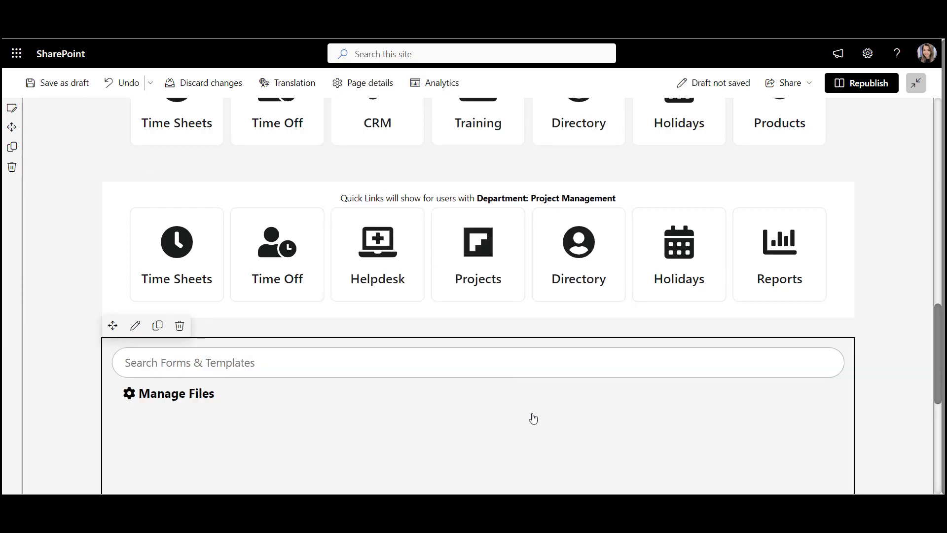
pyautogui.scroll(-4, 532, 417)
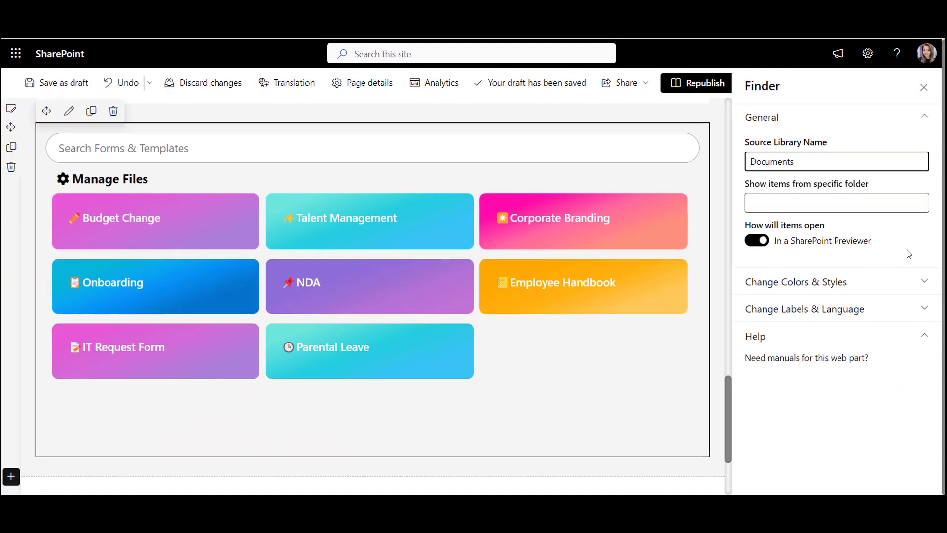
# Set the Finder's folder font size to 25, height to 348, and folder tiles to blue shades.
pyautogui.click(900, 280)
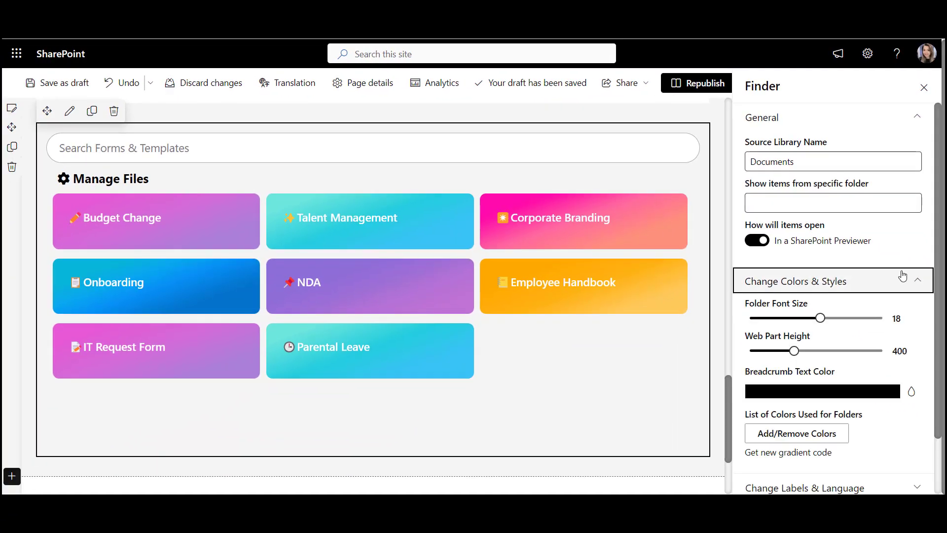
pyautogui.scroll(-2, 901, 267)
pyautogui.moveTo(834, 254); pyautogui.dragTo(882, 254)
pyautogui.moveTo(795, 287); pyautogui.dragTo(788, 290)
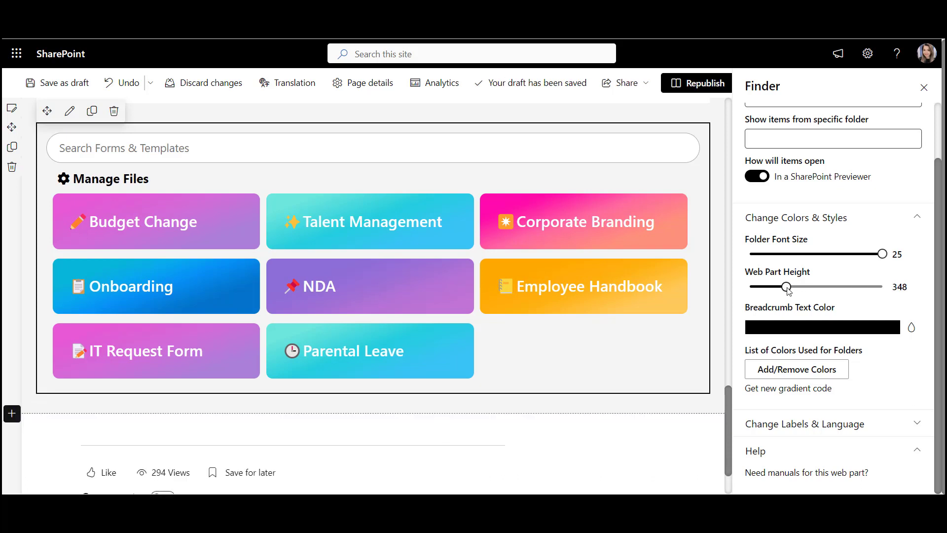
pyautogui.click(808, 369)
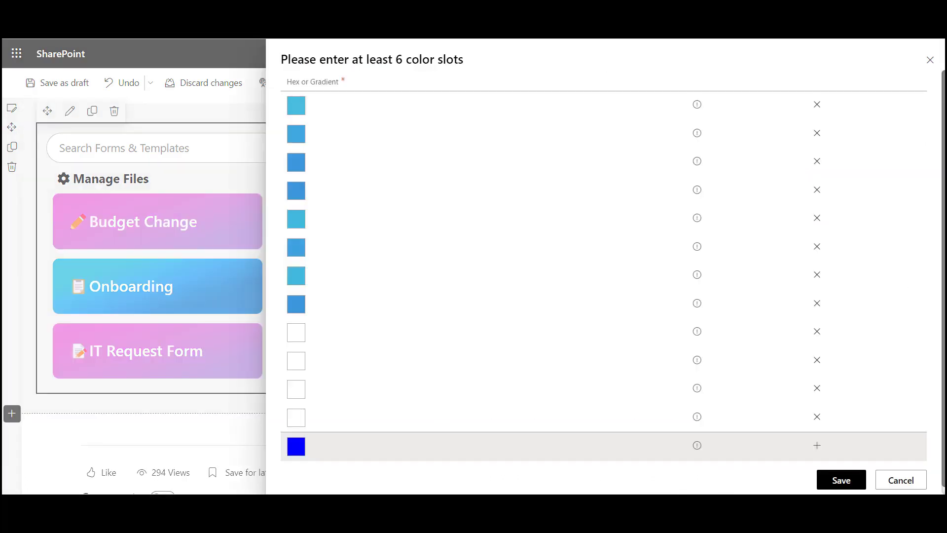
pyautogui.click(841, 480)
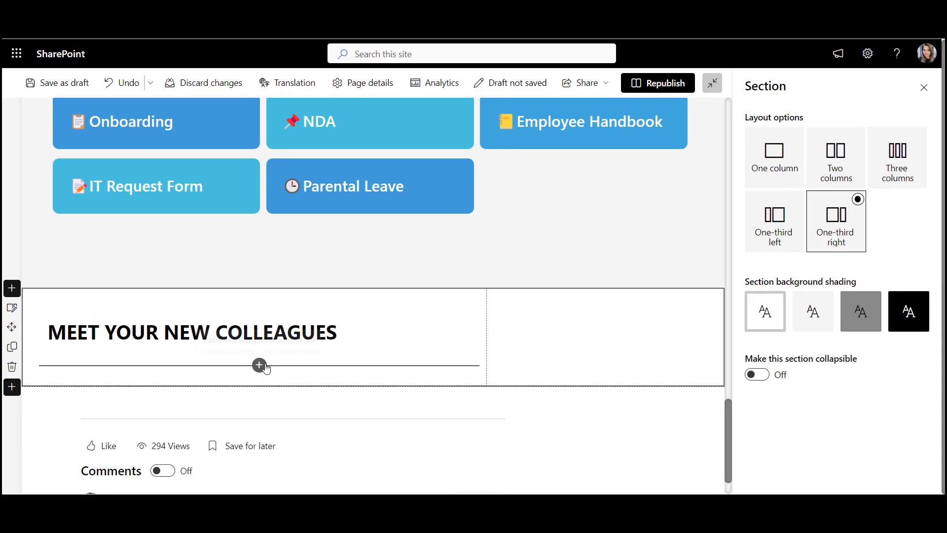
# Insert a Social Corner web part under the MEET YOUR NEW COLLEAGUES heading and select its posts folder name.
pyautogui.click(259, 366)
pyautogui.write('soci')
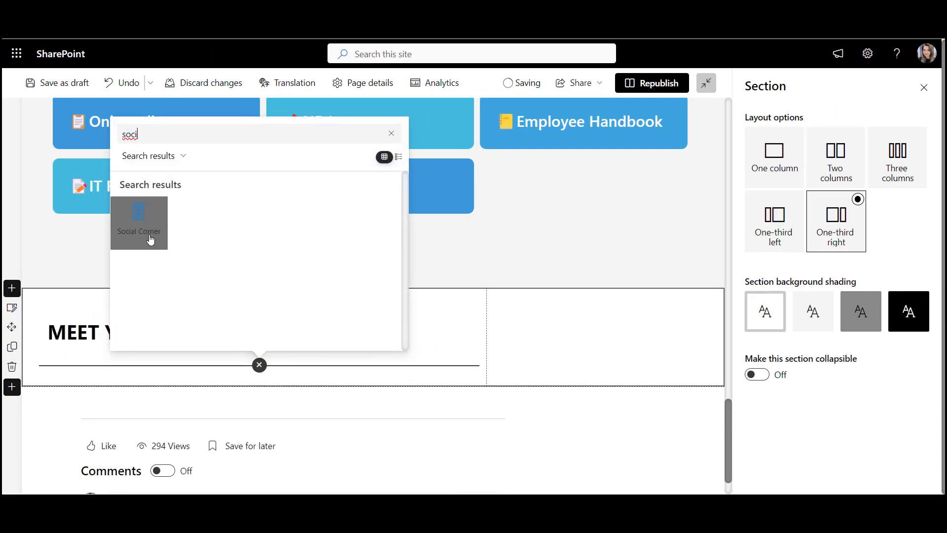
pyautogui.click(150, 240)
pyautogui.moveTo(794, 174); pyautogui.dragTo(741, 169)
# Set the Social Corner's posts folder name to Welcomes.
pyautogui.write('We')
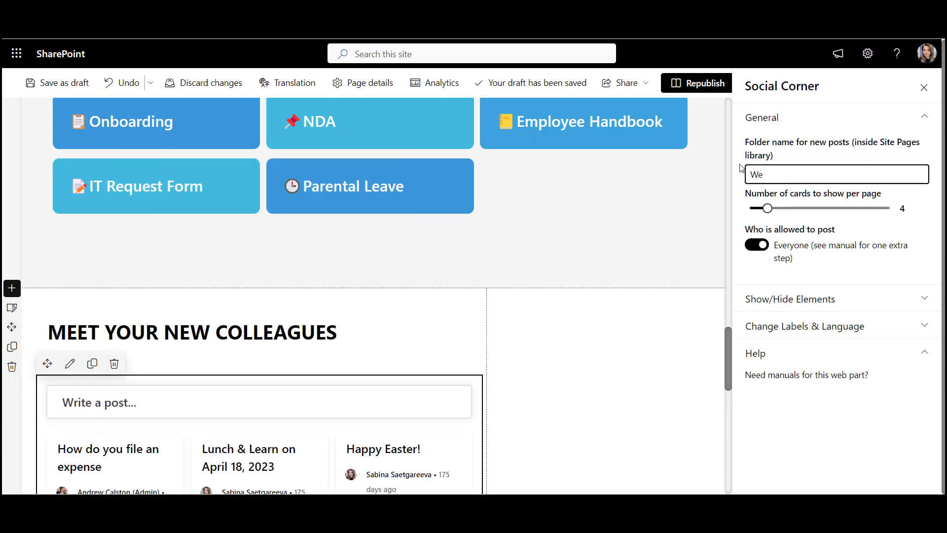
pyautogui.write('lcomes')
pyautogui.scroll(-1, 687, 398)
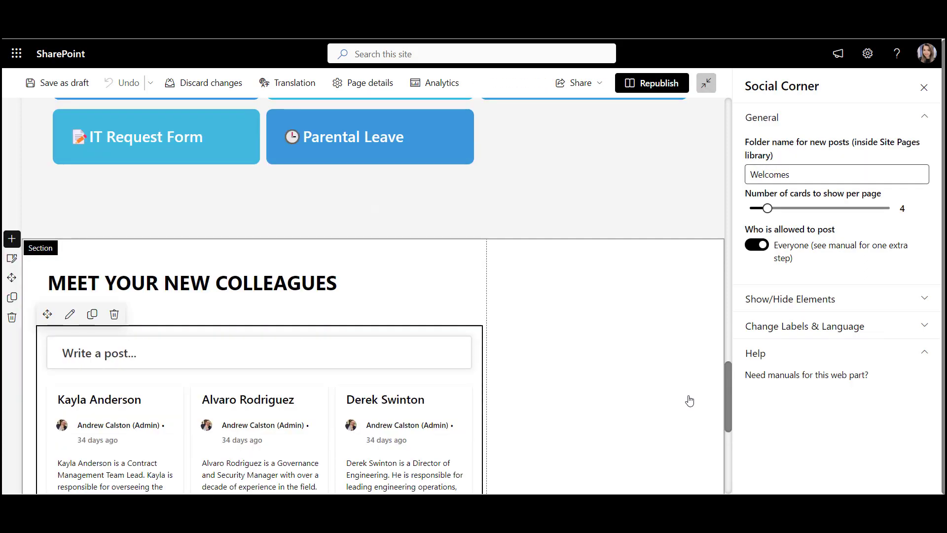
pyautogui.scroll(-4, 668, 373)
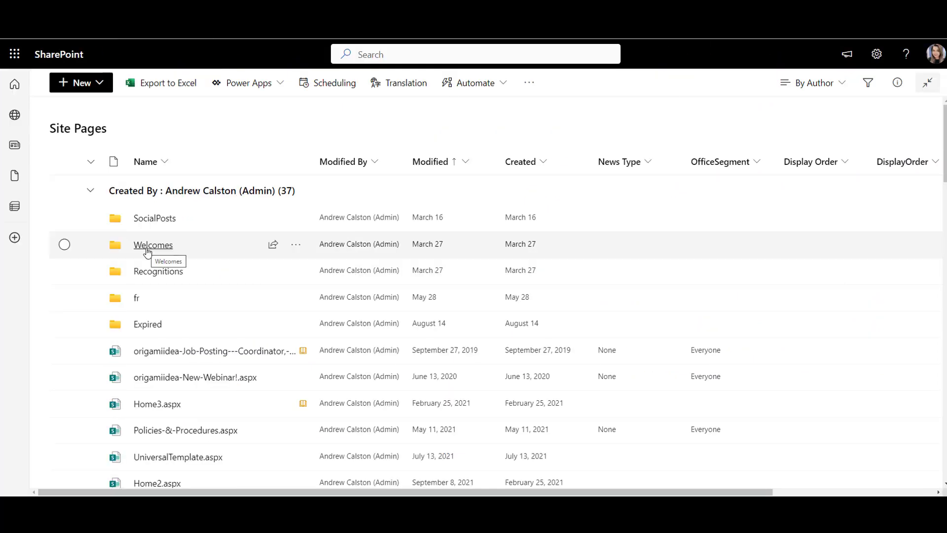
# Check Manage access for the first page in Site Pages > Welcomes, viewing OrigamiHub Members permissions.
pyautogui.click(147, 245)
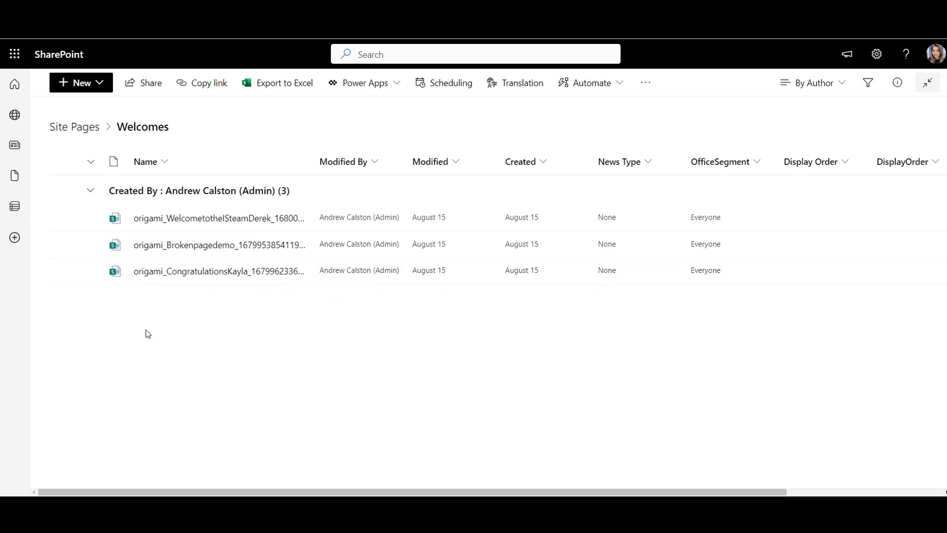
pyautogui.click(296, 218)
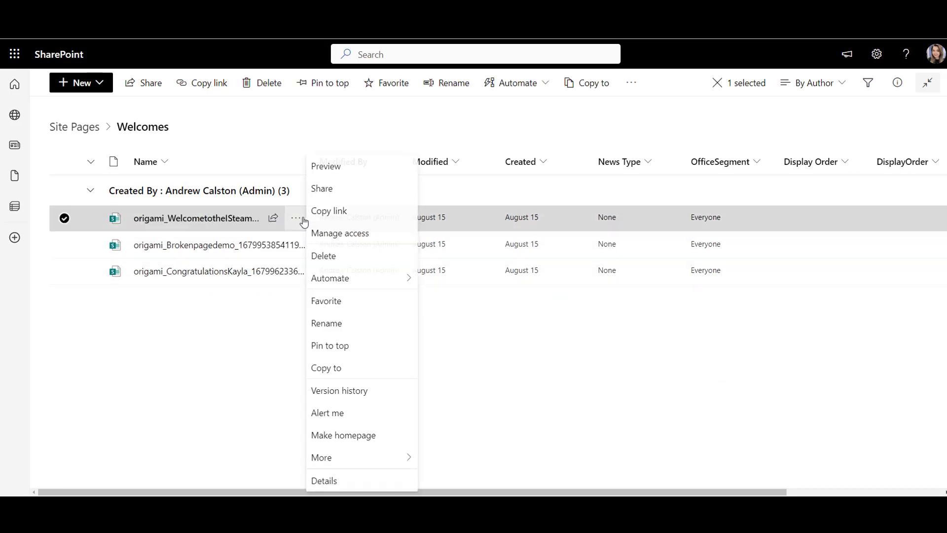
pyautogui.click(338, 234)
pyautogui.click(600, 343)
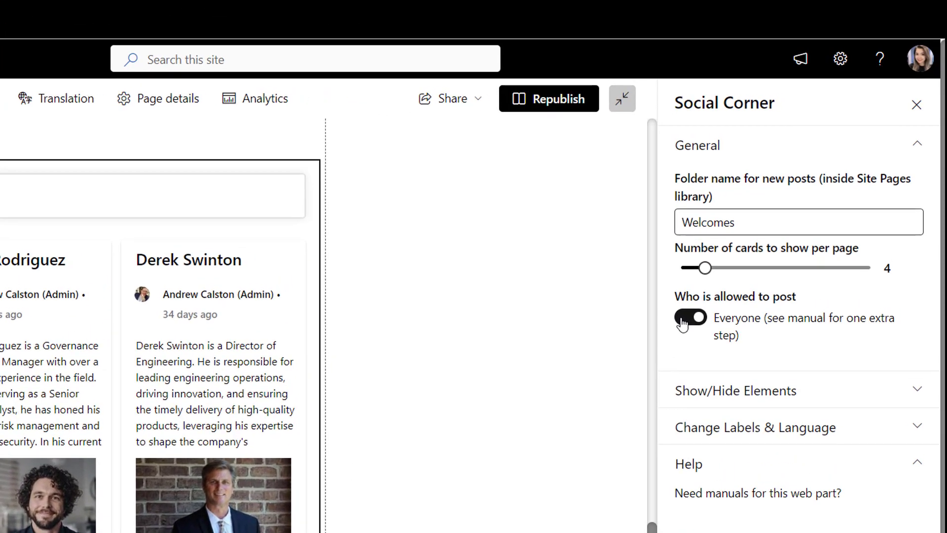
# Restrict Social Corner posting to page editors and hide the post author on each card.
pyautogui.click(682, 324)
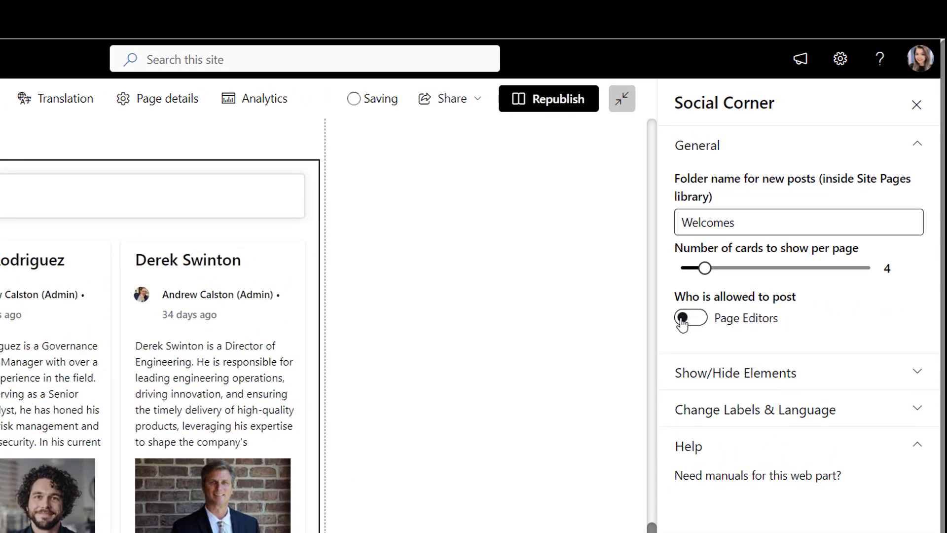
pyautogui.click(760, 382)
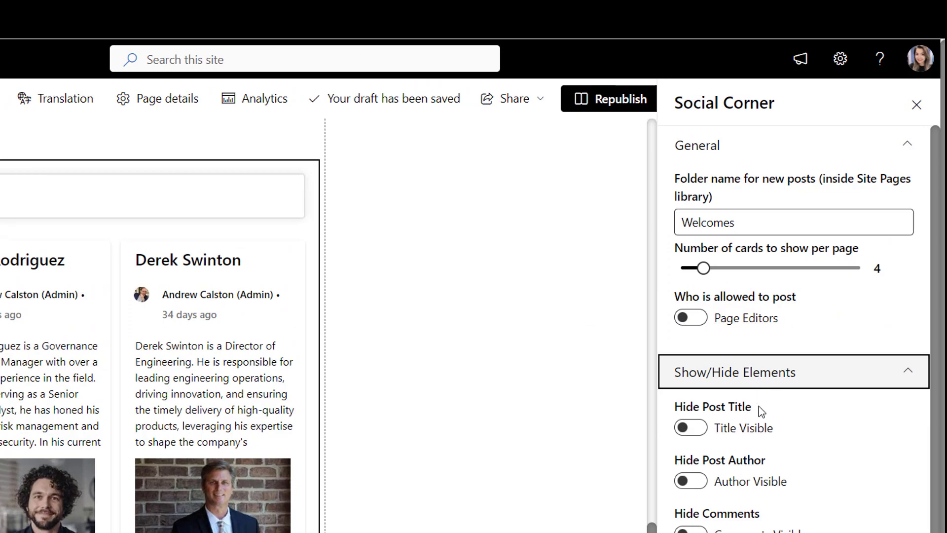
pyautogui.click(705, 486)
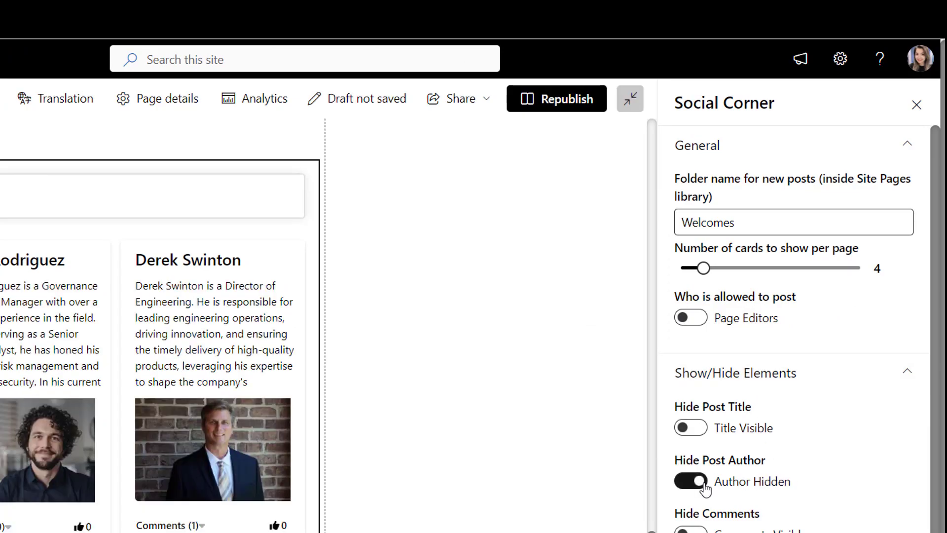
pyautogui.click(607, 453)
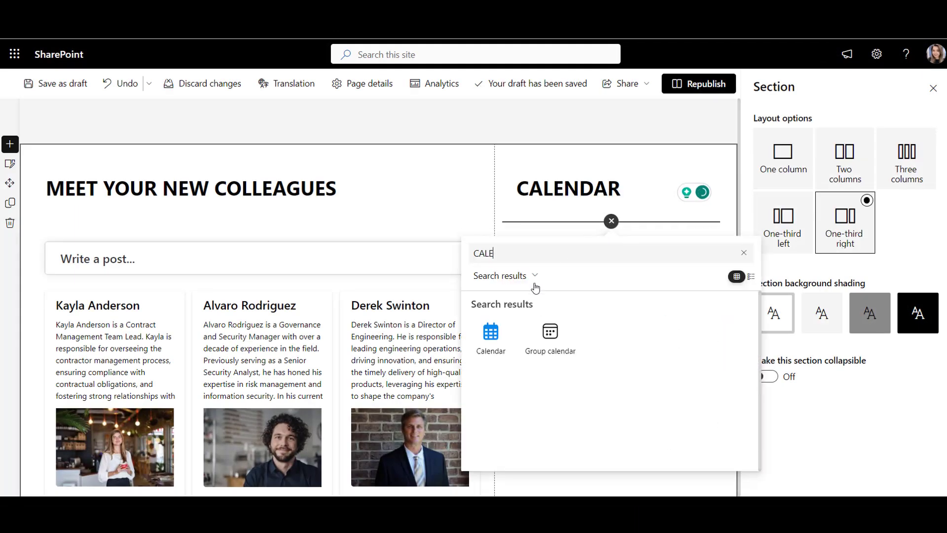
# Insert a Calendar web part under the CALENDAR heading, keeping 'This site' as the event source.
pyautogui.click(500, 352)
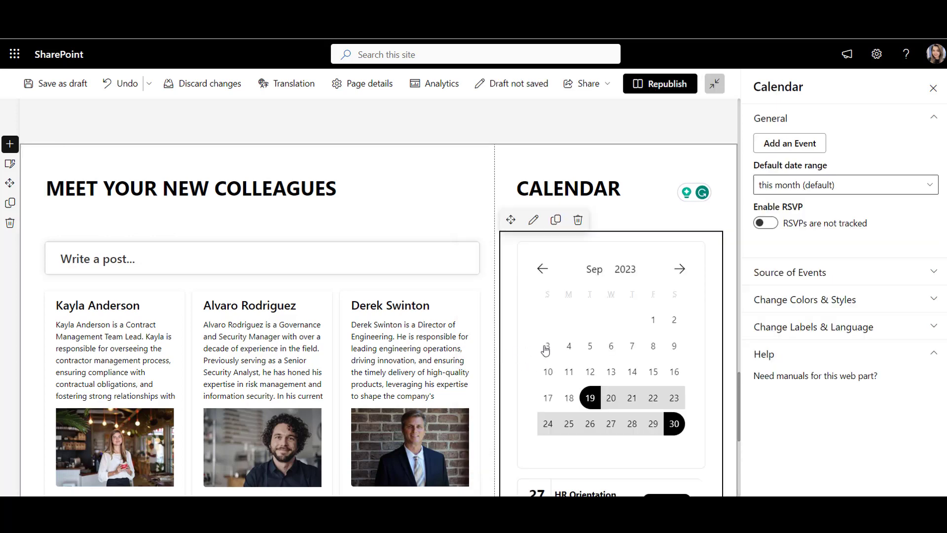
pyautogui.click(810, 276)
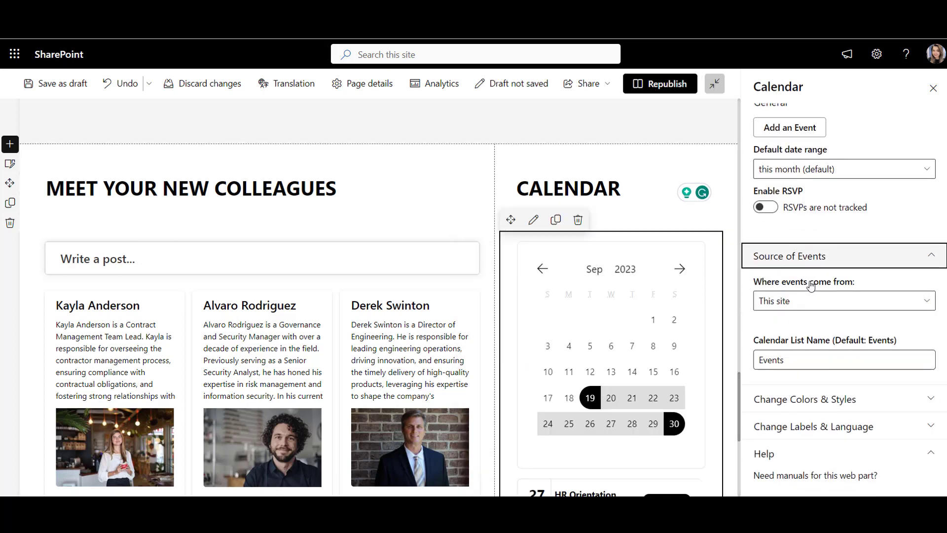
pyautogui.click(812, 300)
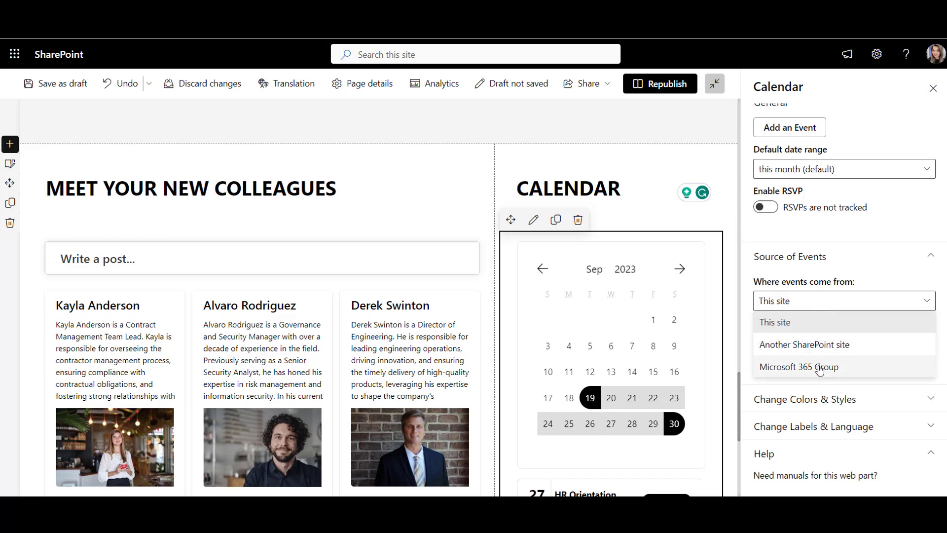
pyautogui.click(832, 307)
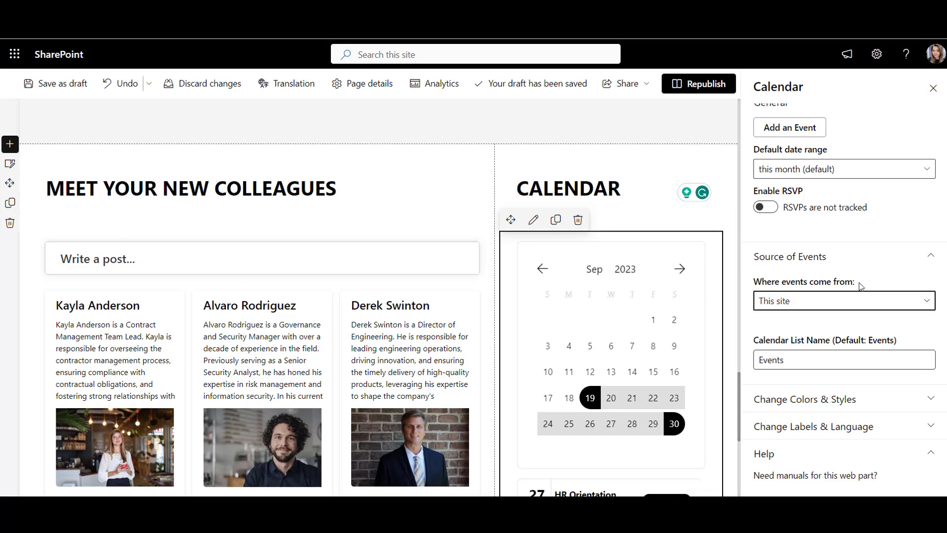
pyautogui.click(875, 177)
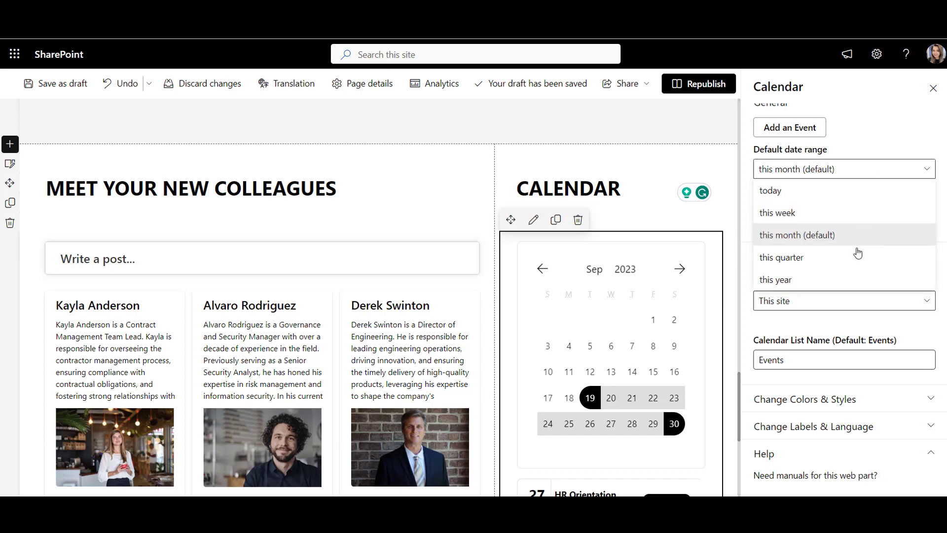
# Show this quarter, hide the month picker, set height 328, colour categories orange and blue, then republish.
pyautogui.click(857, 260)
pyautogui.click(899, 254)
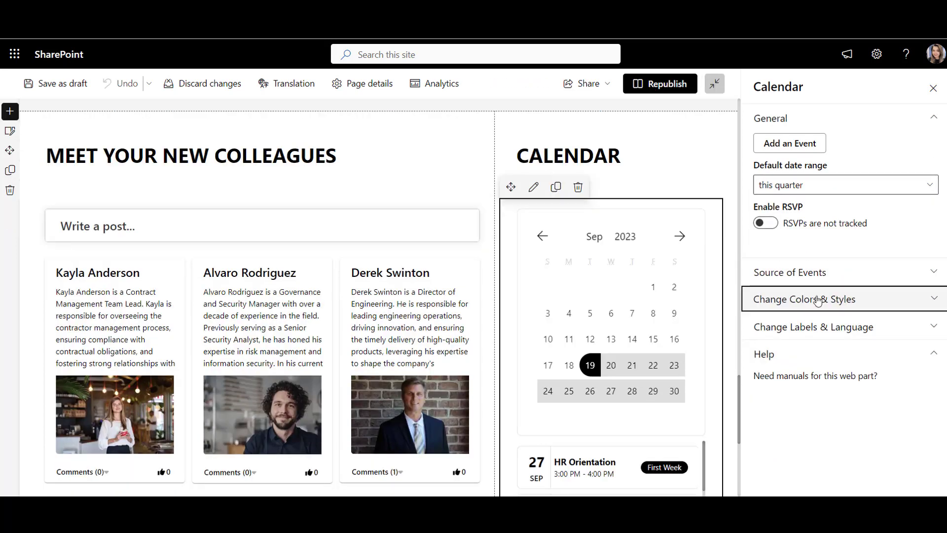
pyautogui.click(818, 298)
pyautogui.scroll(-2, 817, 299)
pyautogui.click(764, 226)
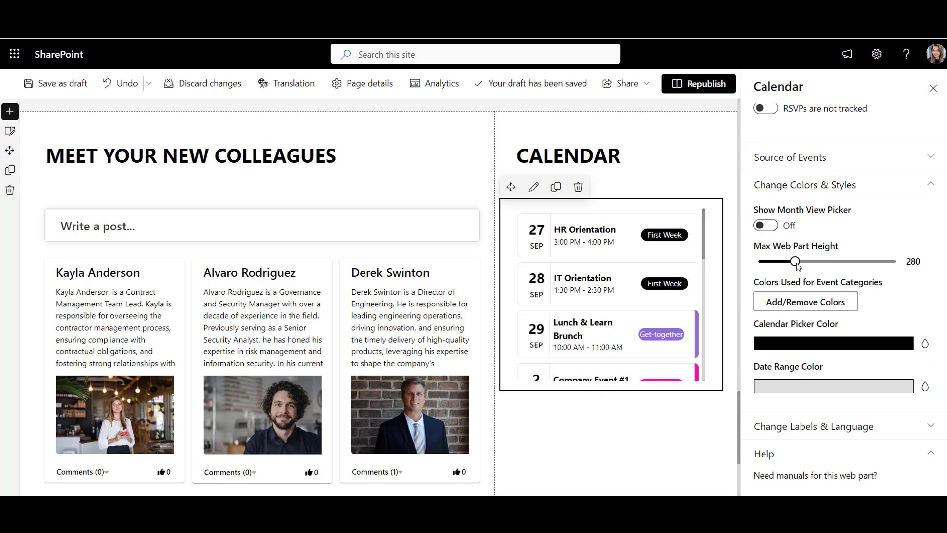
pyautogui.moveTo(795, 262); pyautogui.dragTo(819, 271)
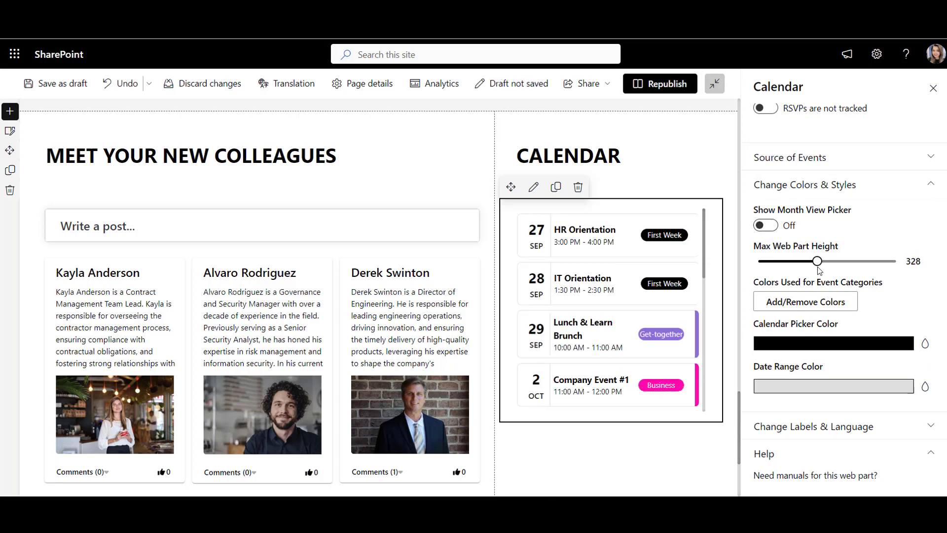
pyautogui.click(822, 304)
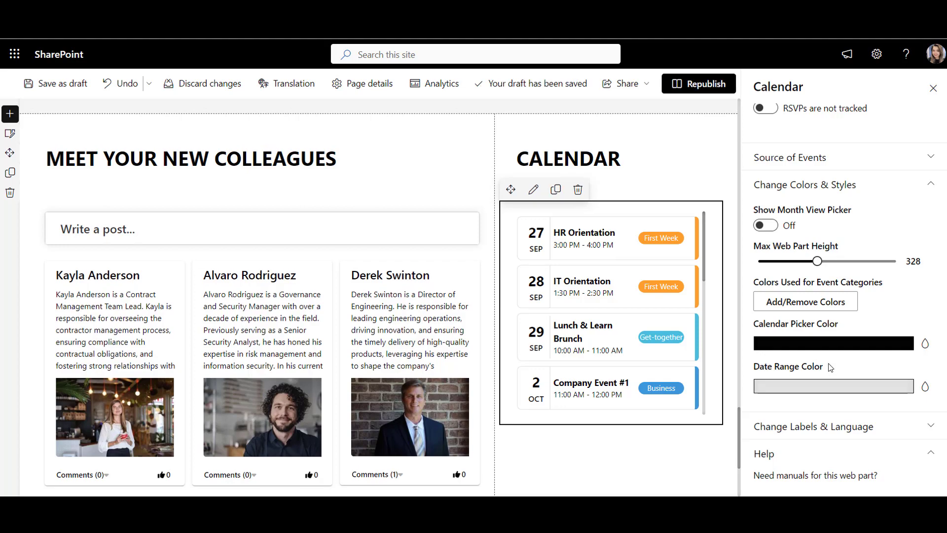
pyautogui.click(696, 85)
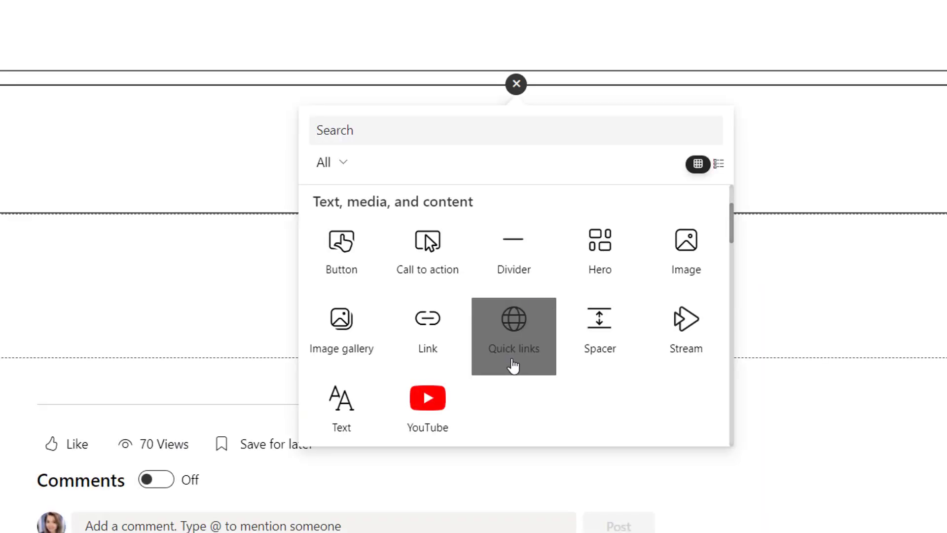
# Scroll down the republished homepage to review the new Social Corner and Calendar.
pyautogui.scroll(-10, 511, 391)
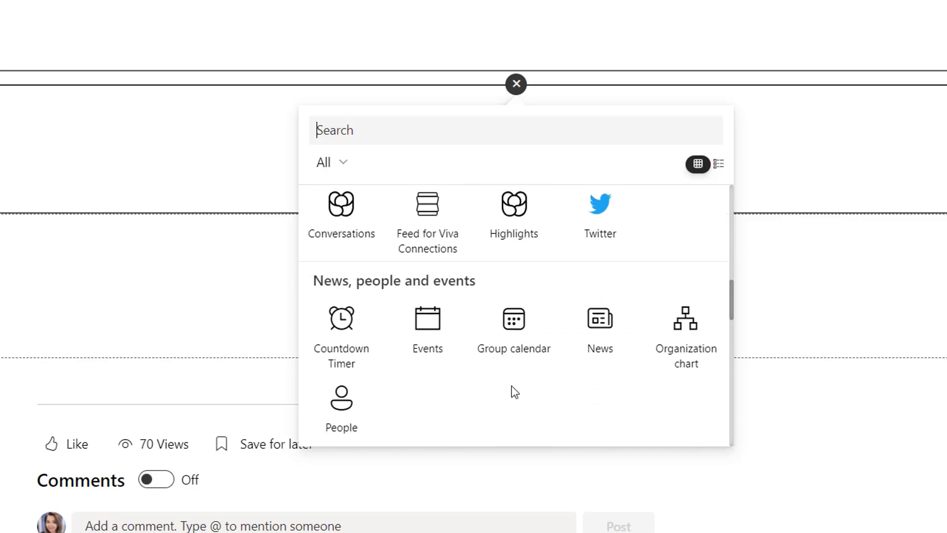